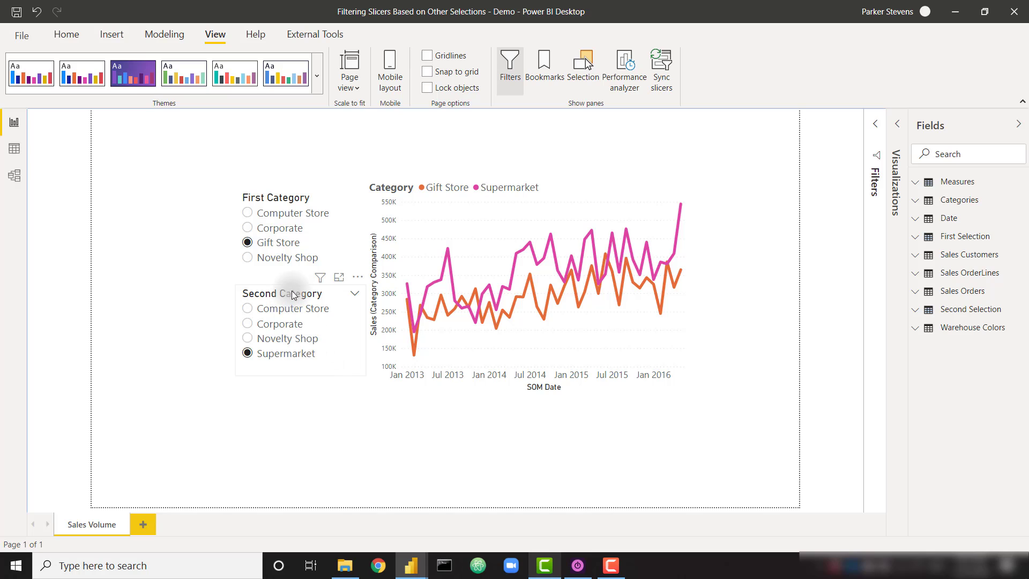
In the finished demo, pick Computer Store as the first category and Gift Store as the second.
left_click(285, 215)
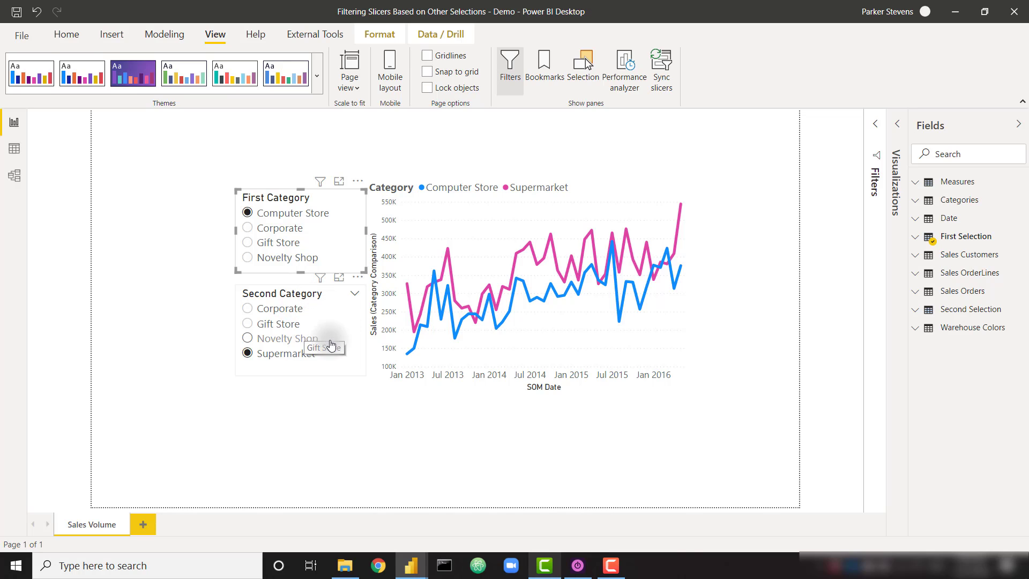
left_click(280, 324)
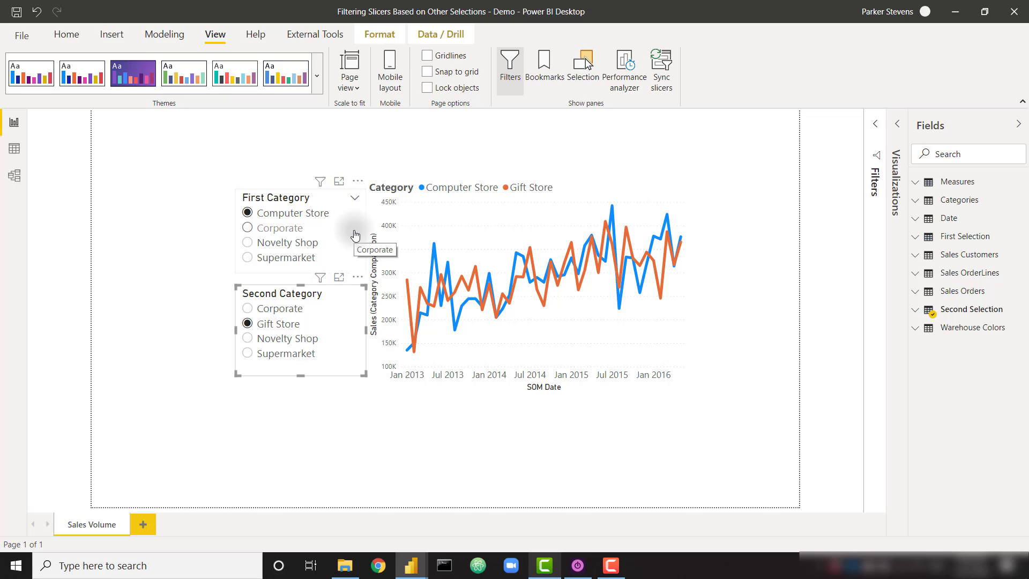
left_click(218, 239)
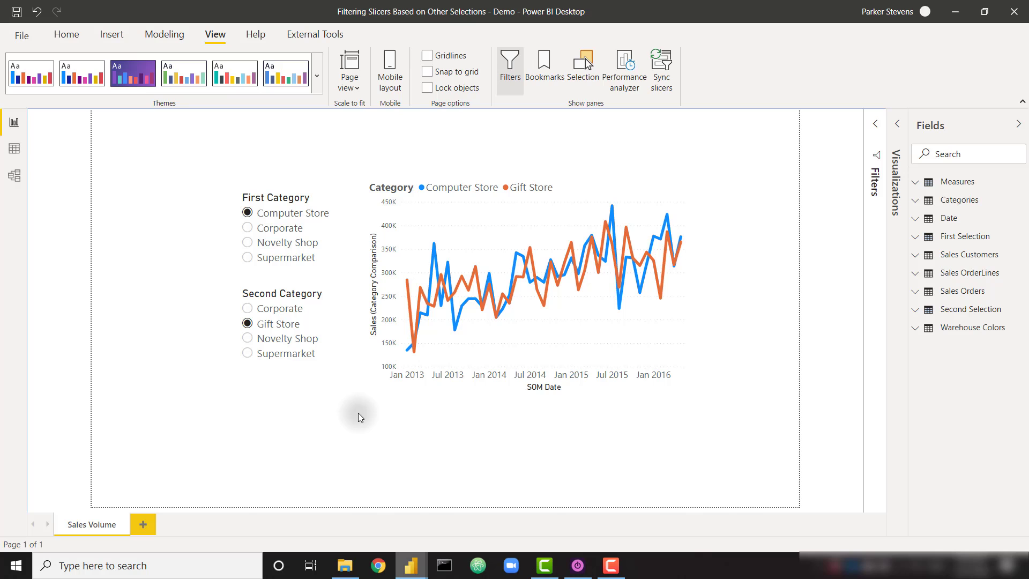
Switch to the other report window and glance at its data model before returning to the report.
mouse_move(411, 565)
left_click(442, 526)
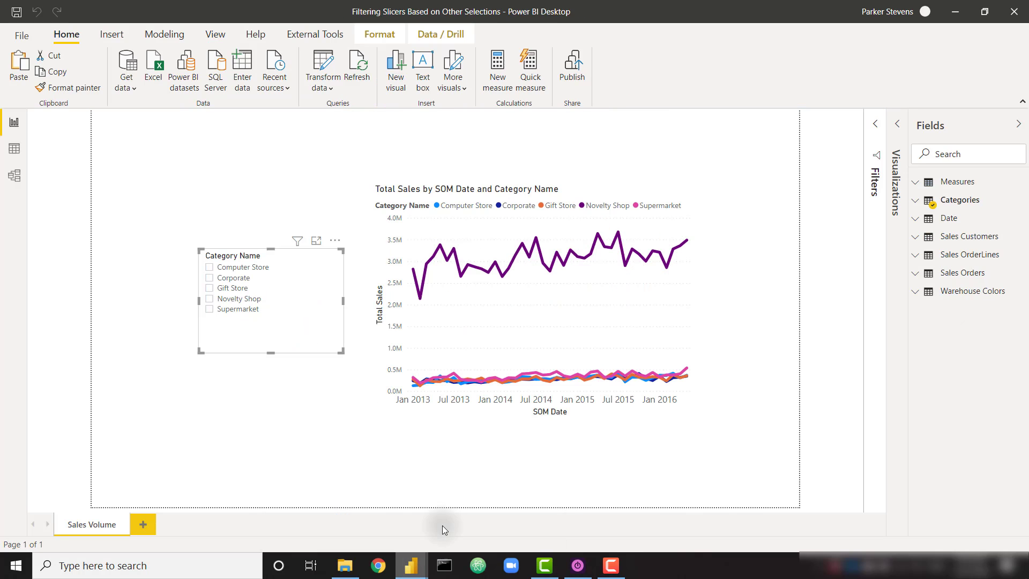
left_click(370, 453)
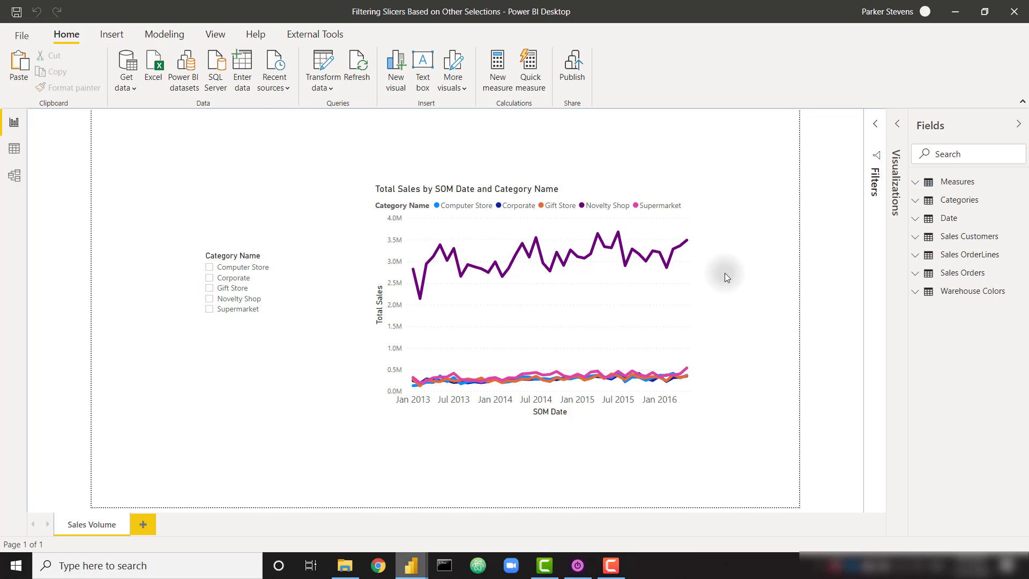
left_click(15, 175)
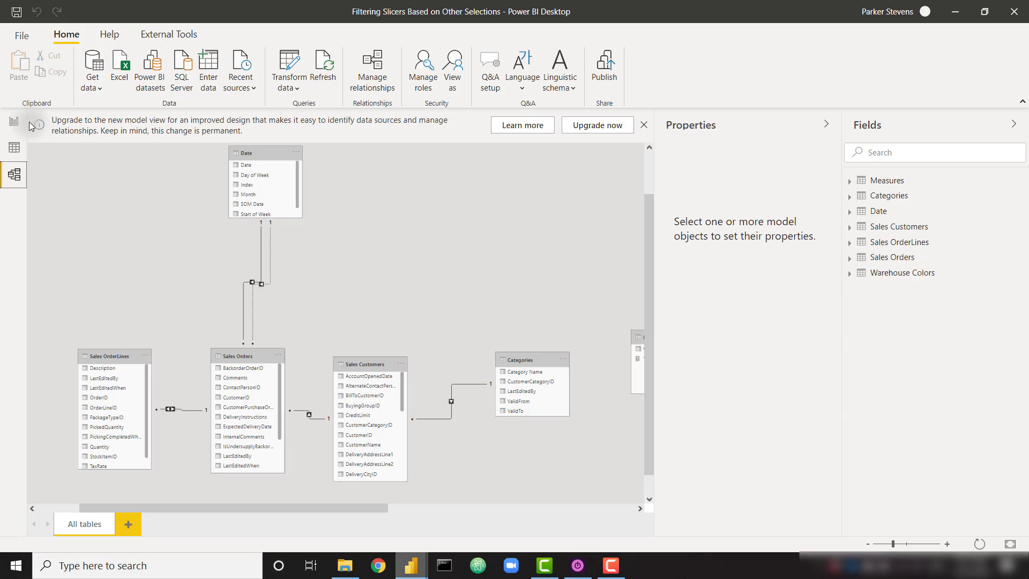
left_click(14, 122)
Select Corporate and Gift Store in the Category Name slicer.
left_click(241, 280)
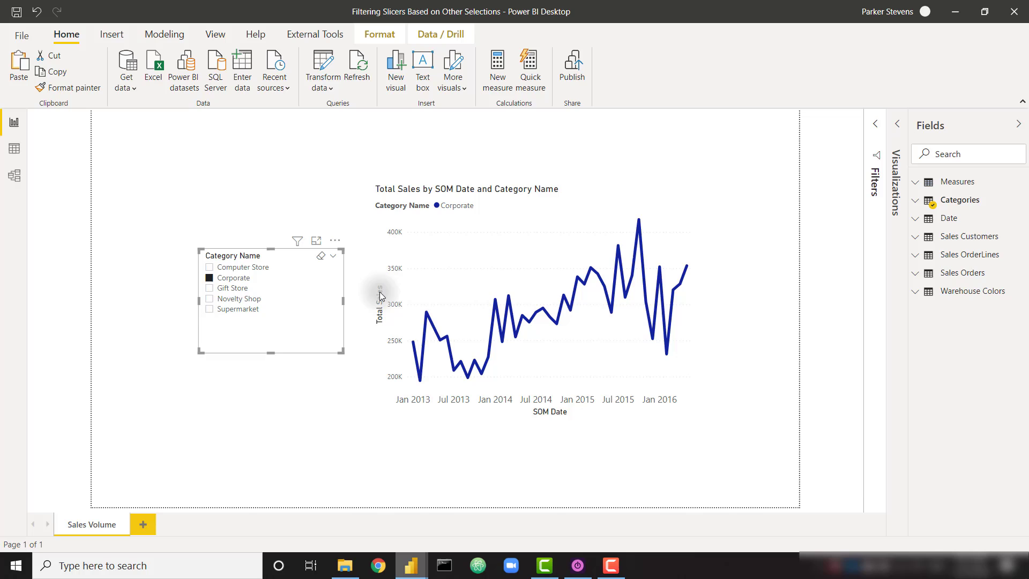
left_click(233, 293)
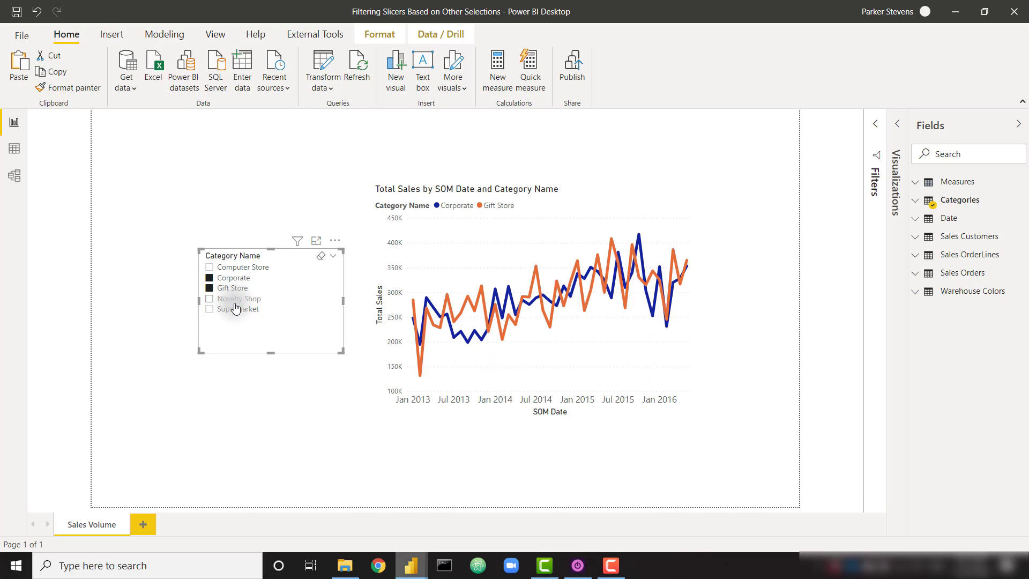
left_click(742, 321)
Create a new table First Selection = VALUES(Categories[Category Name]).
left_click(158, 34)
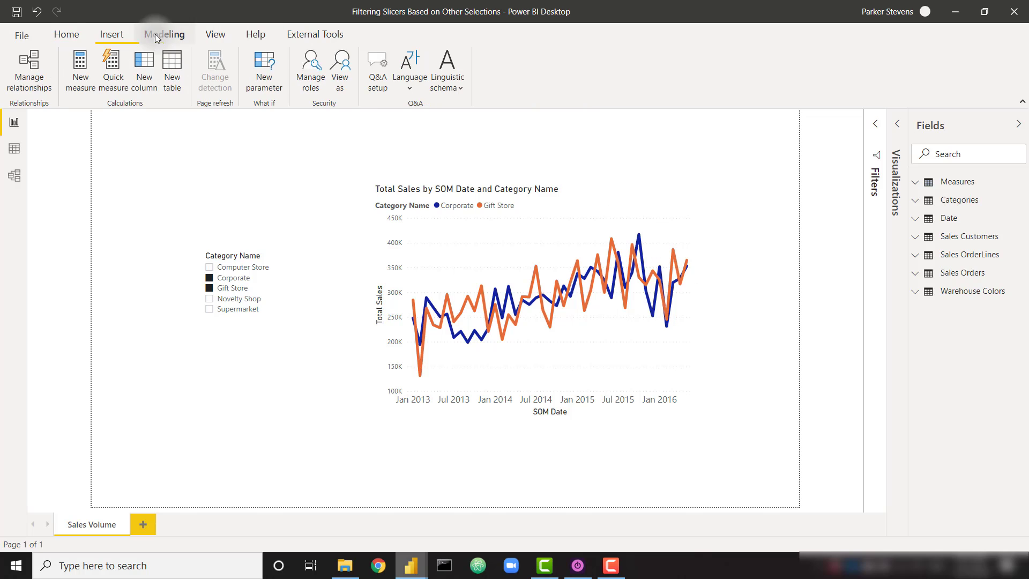
left_click(177, 63)
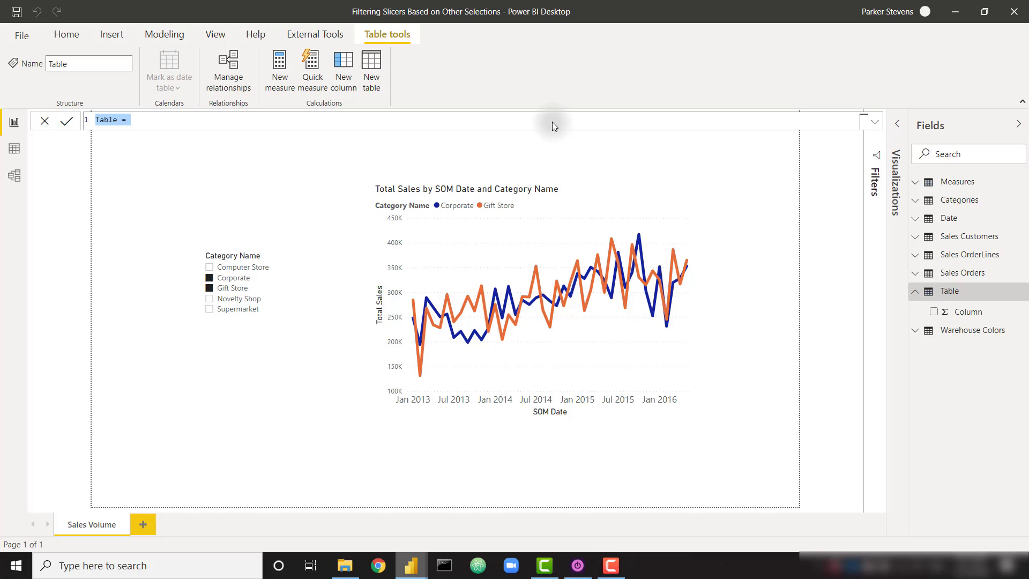
type("First Selection = ")
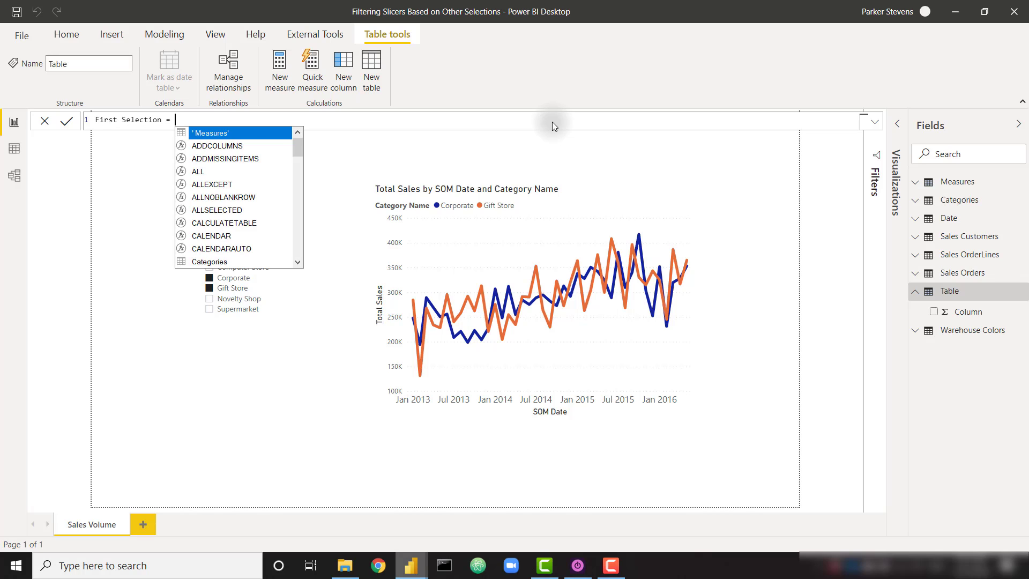
type("VALUES(c")
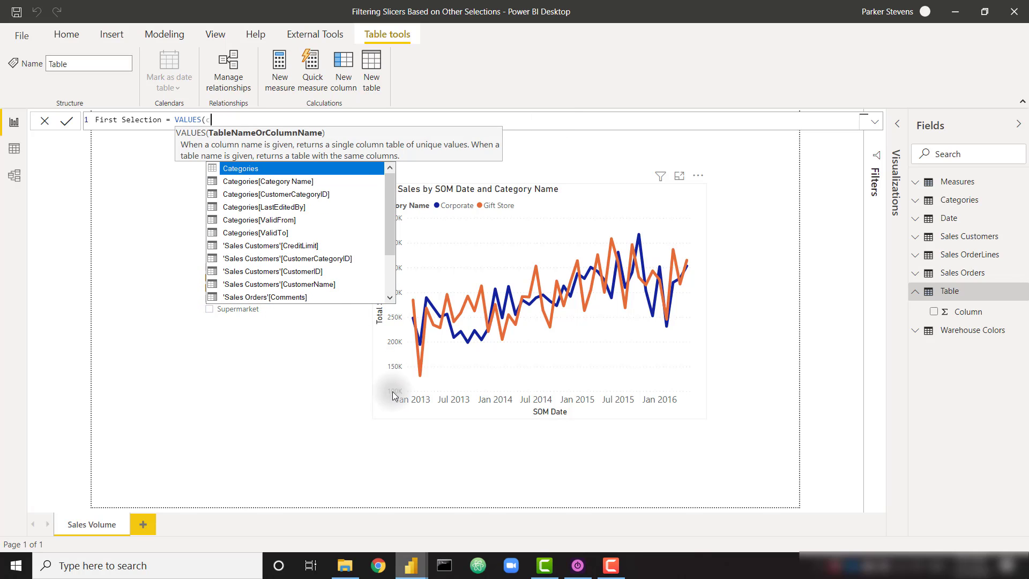
type("ate")
key("Down")
key("Tab")
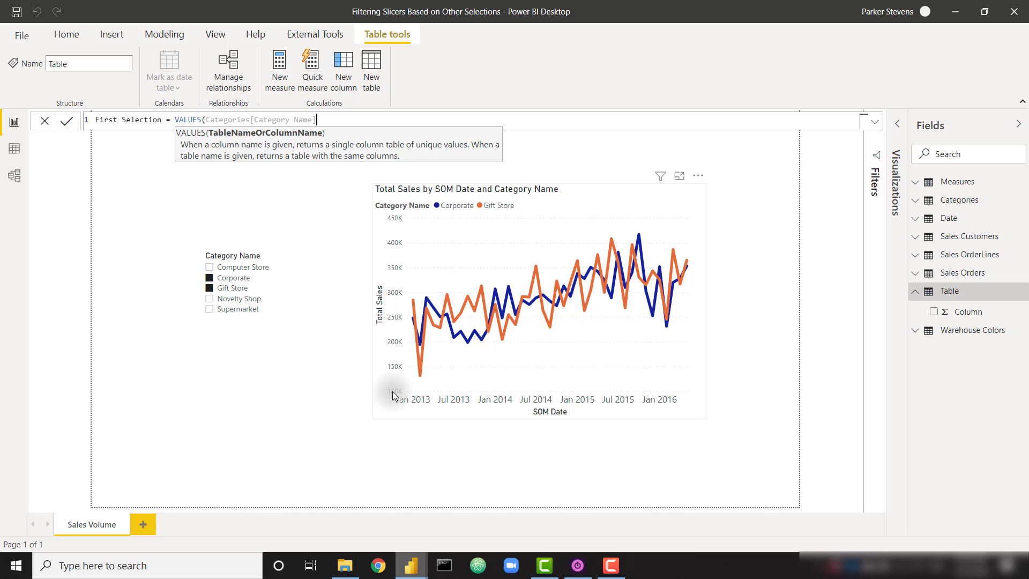
type(")")
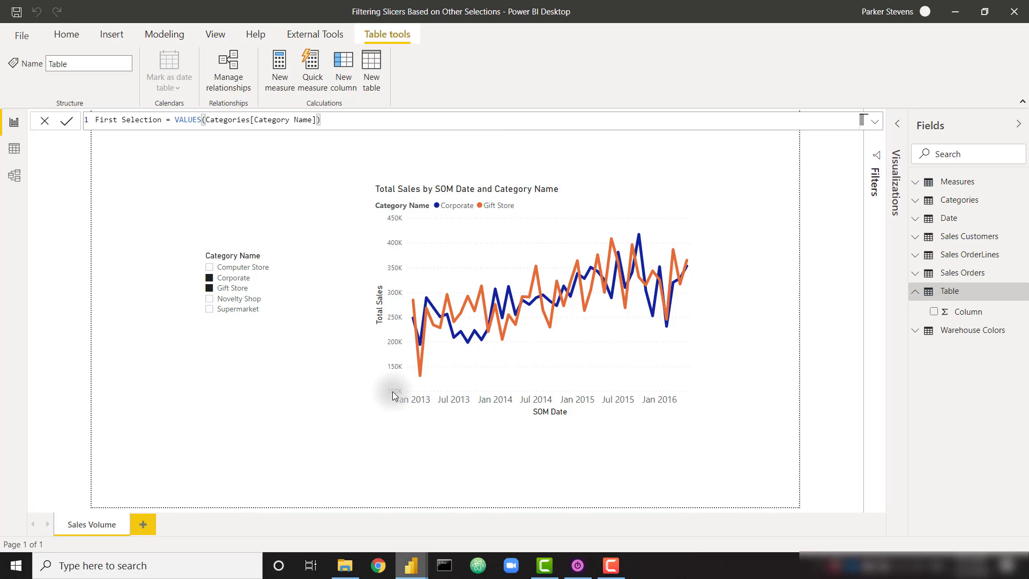
left_click(223, 272)
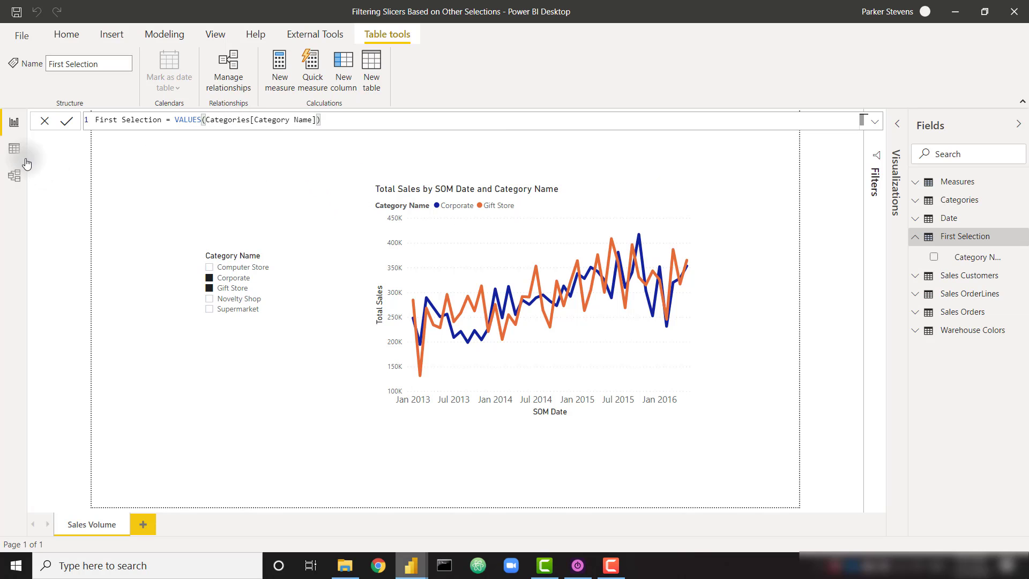
Check the First Selection table's five category rows in Data view, then return to the report.
left_click(14, 148)
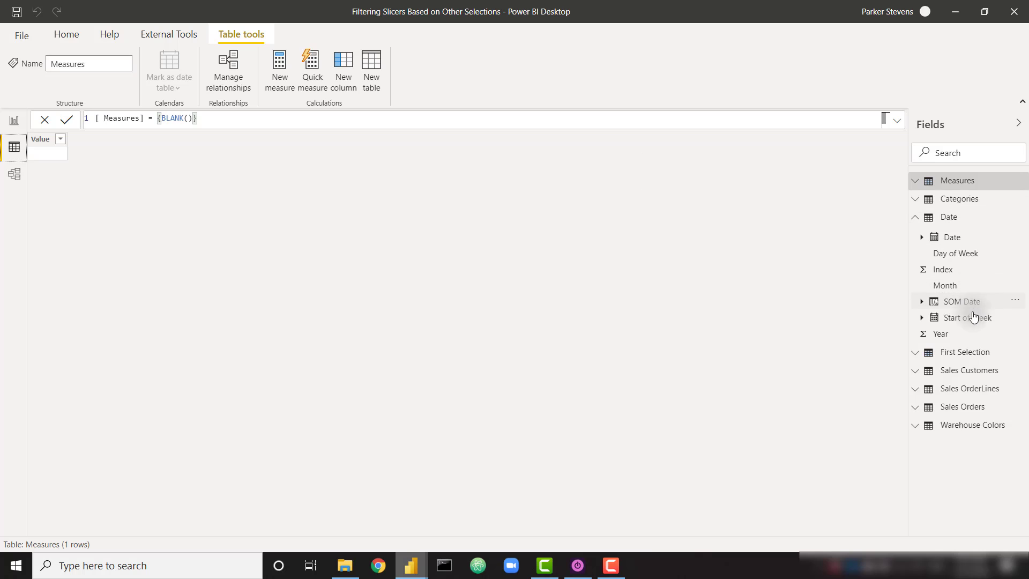
left_click(973, 352)
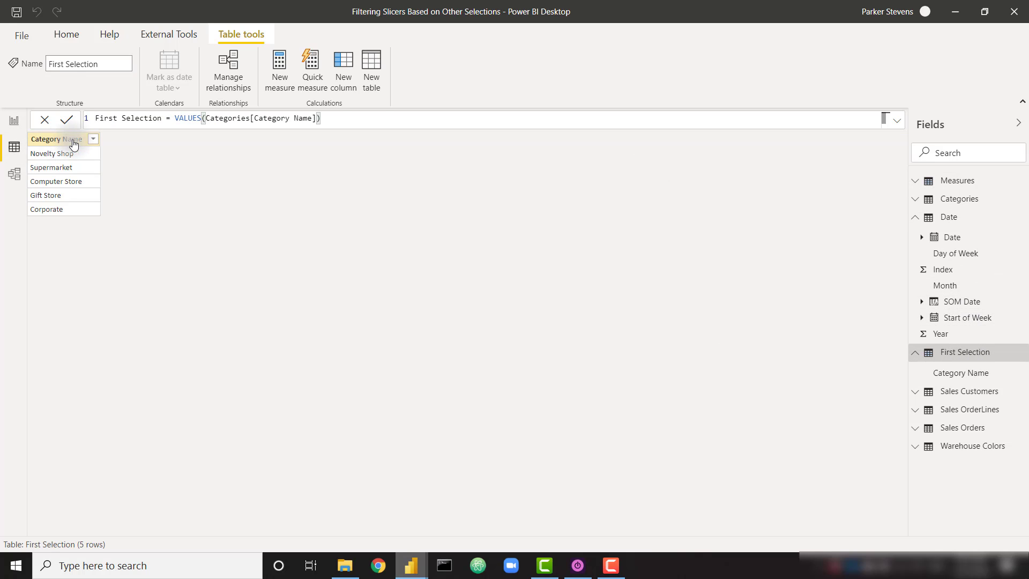
left_click(912, 348)
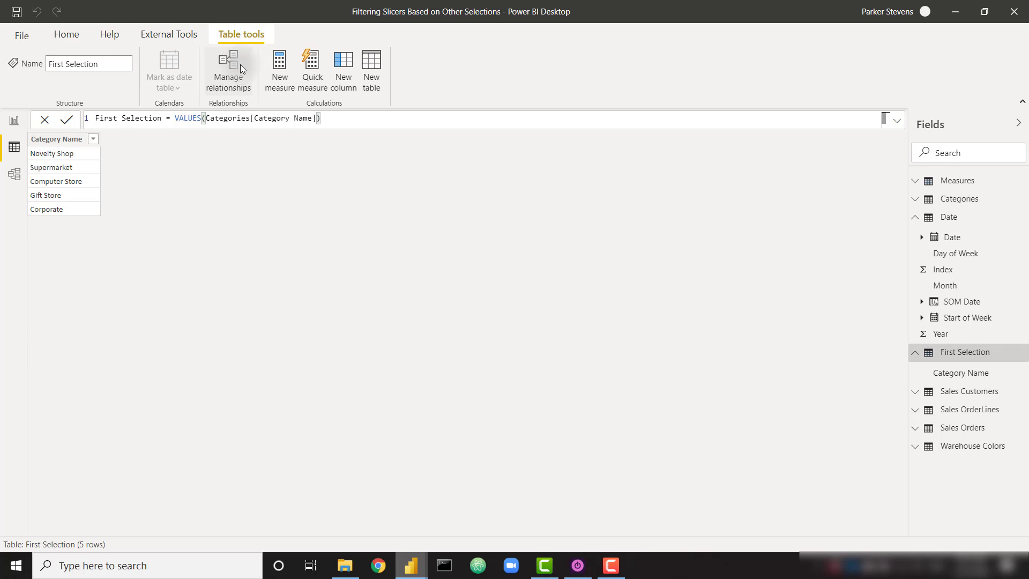
left_click(14, 121)
left_click(163, 34)
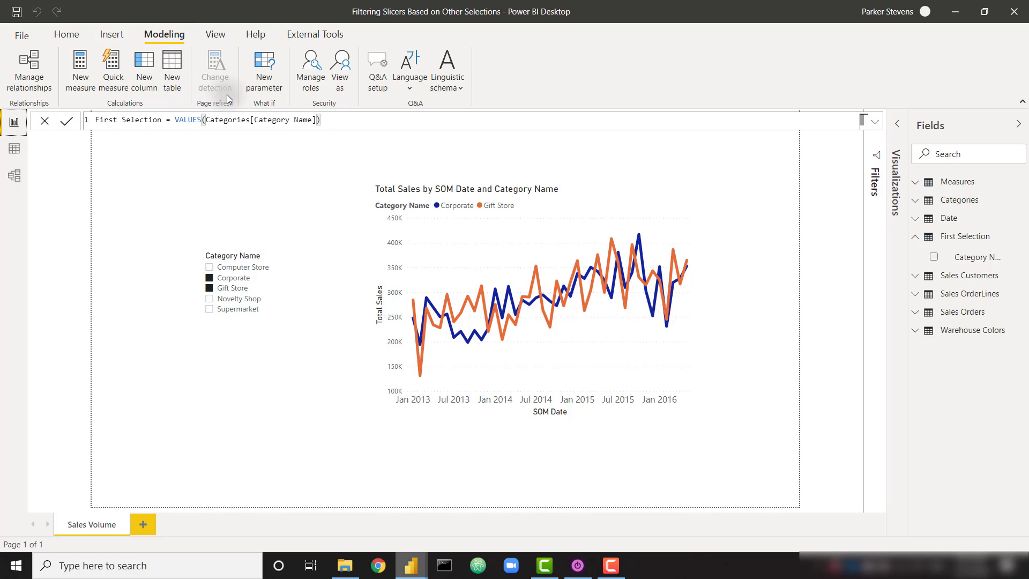
Create Second Selection = 'First Selection' and confirm its five categories in Data view.
type("Sec")
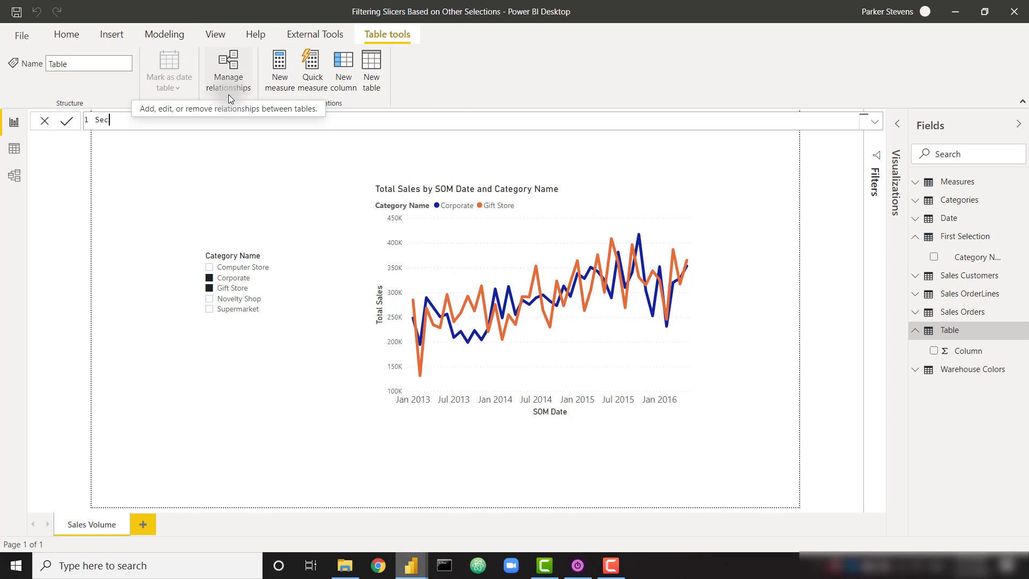
type("ond Selection =")
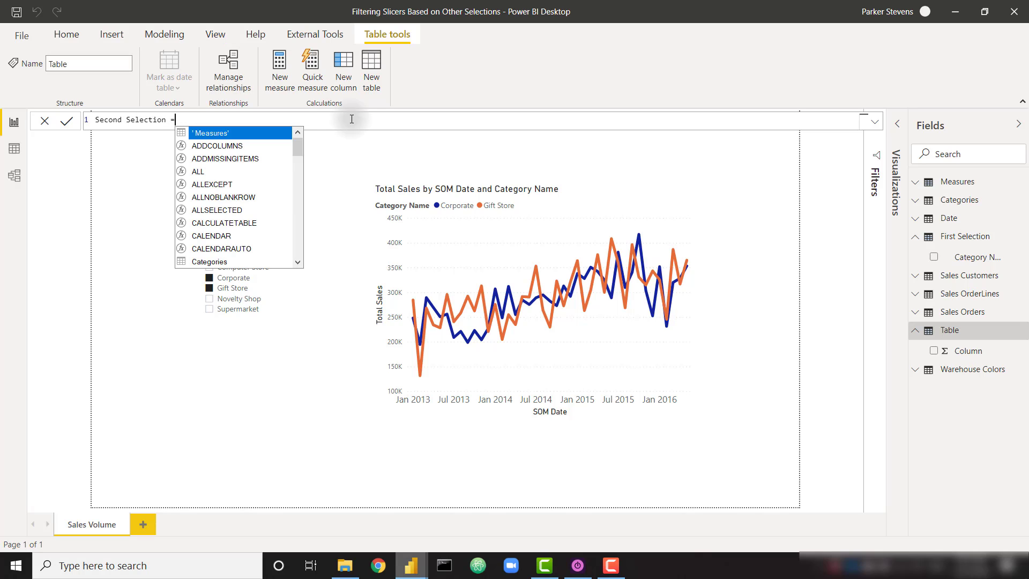
type(" 'First Selection'")
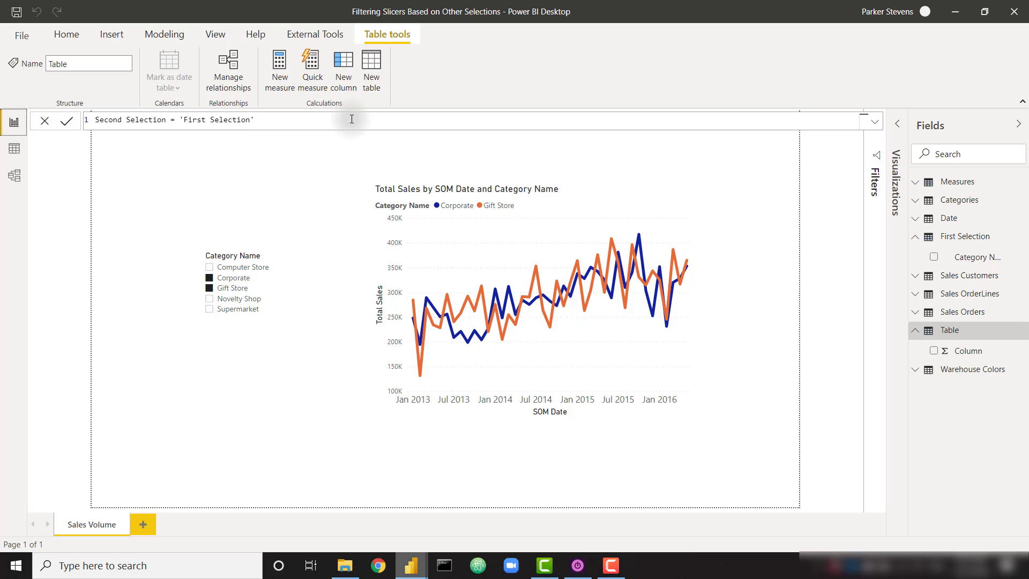
key("Return")
left_click(14, 149)
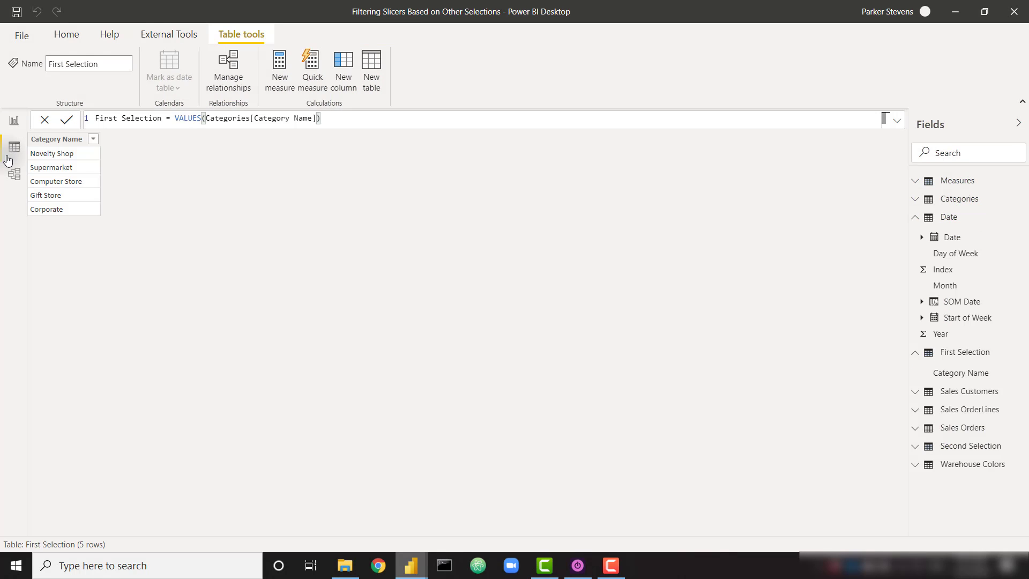
left_click(968, 446)
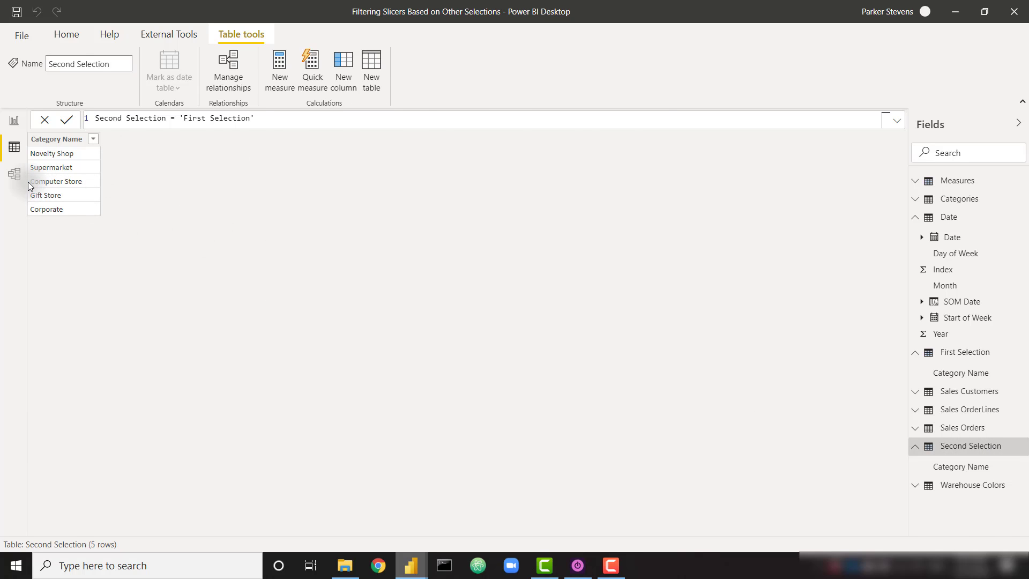
left_click(15, 175)
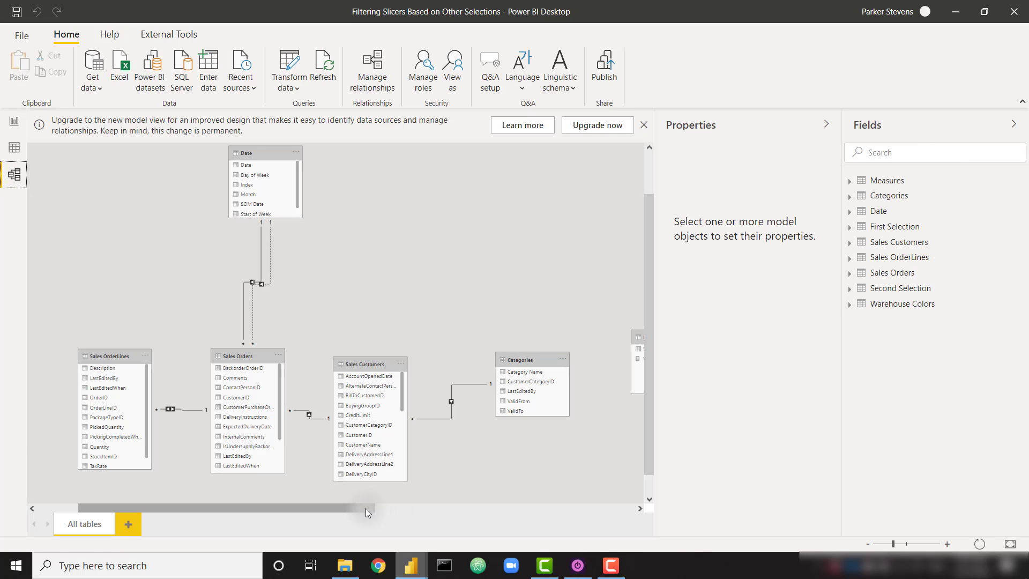
Place the First Selection and Second Selection cards side by side in the model, then return to the report.
left_click_drag(366, 508, 627, 498)
scroll(548, 270, "up", 2)
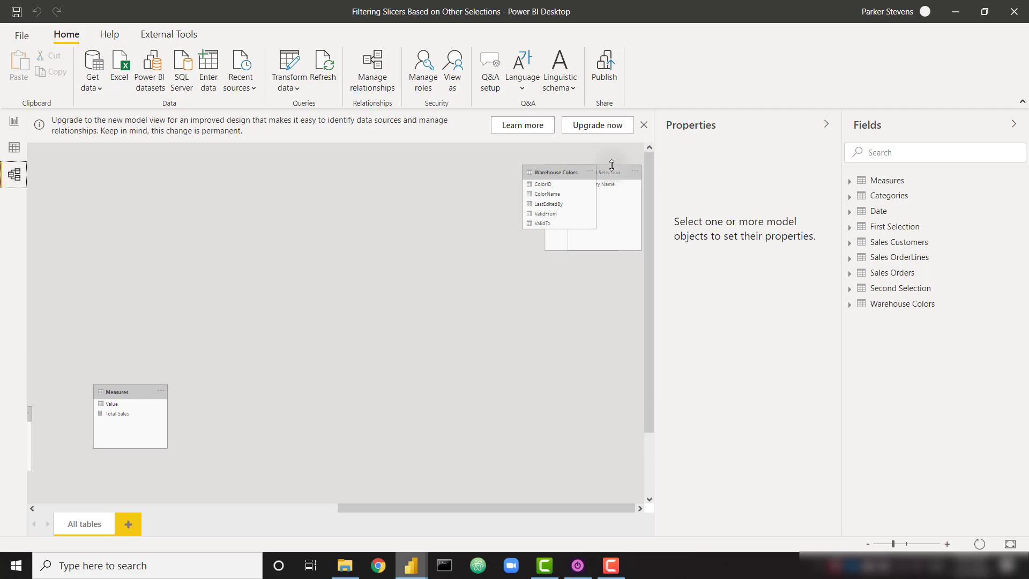
left_click_drag(612, 164, 80, 239)
left_click_drag(228, 287, 358, 302)
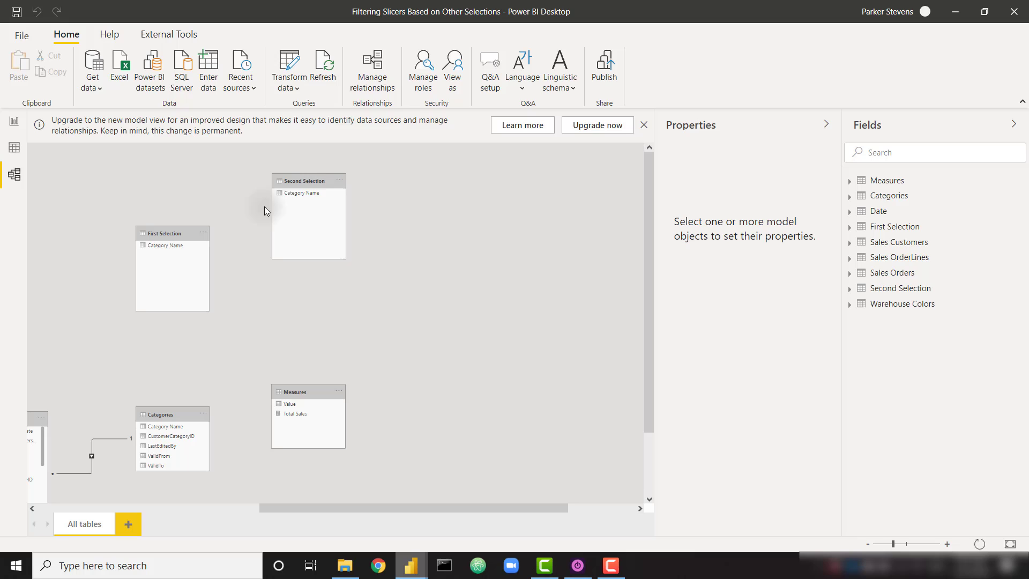
left_click_drag(294, 185, 280, 238)
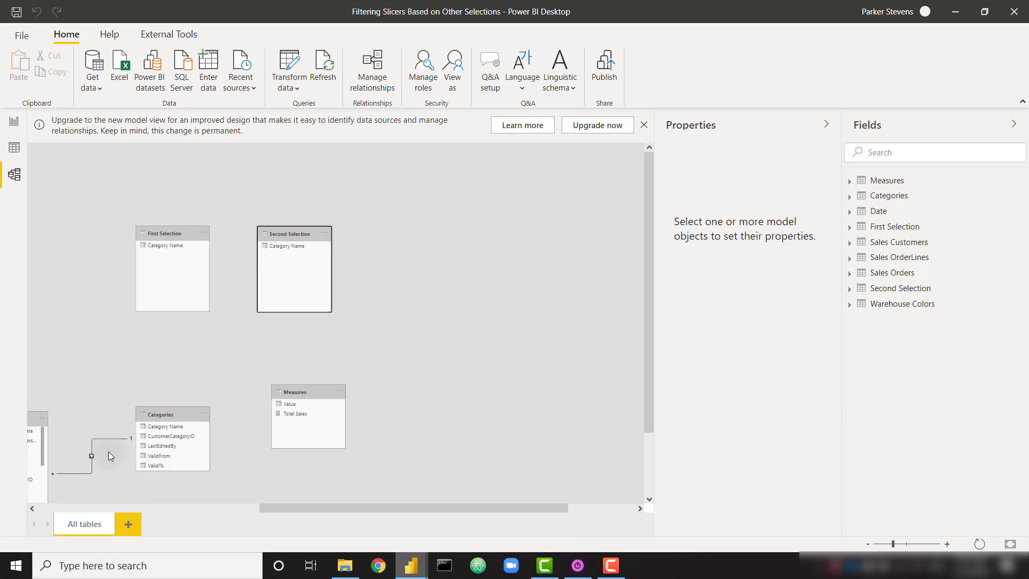
left_click(112, 384)
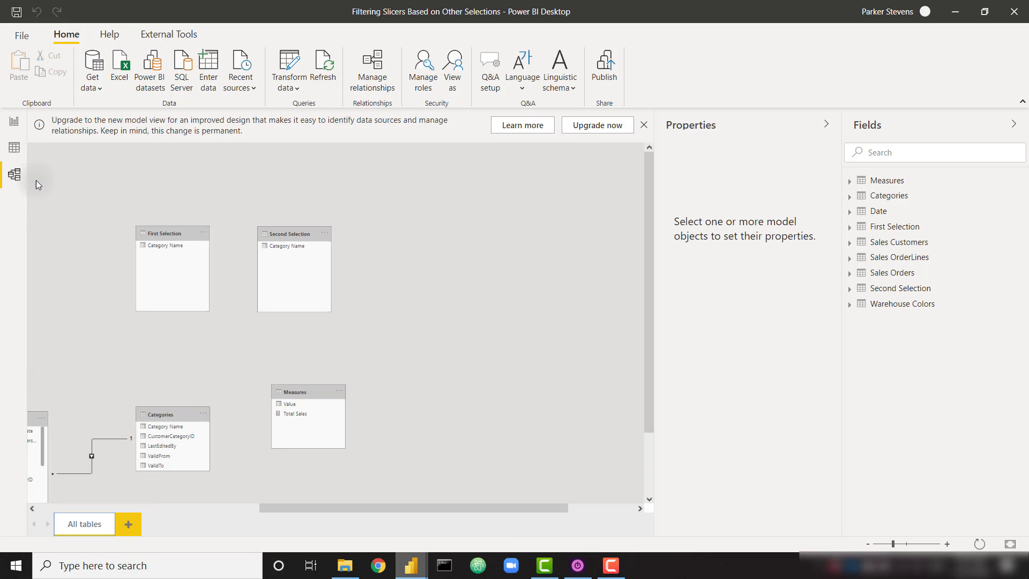
left_click(18, 131)
Move the category slicer up and switch its field to First Selection's Category Name, choosing Gift Store.
left_click(273, 255)
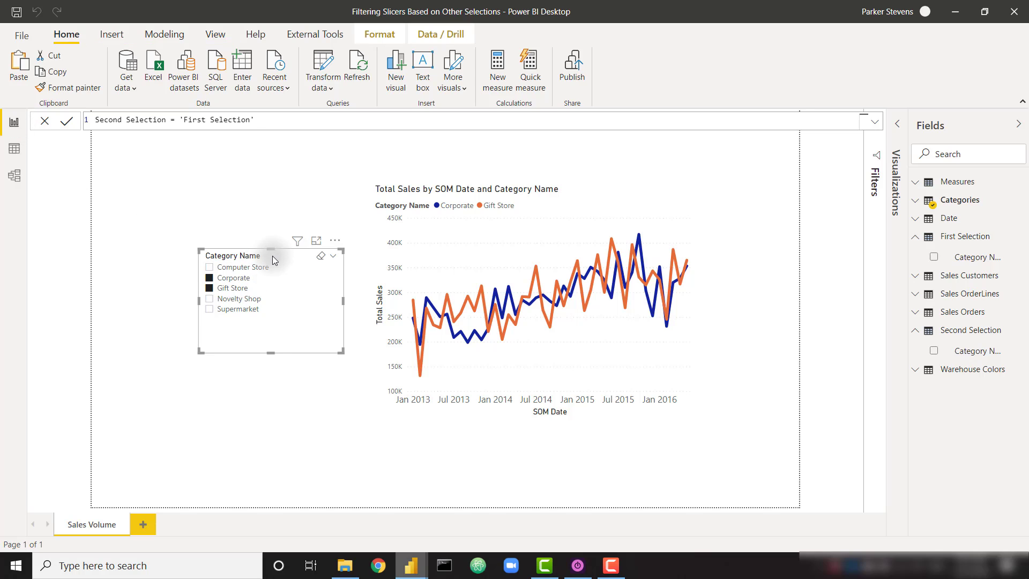
left_click_drag(277, 251, 274, 193)
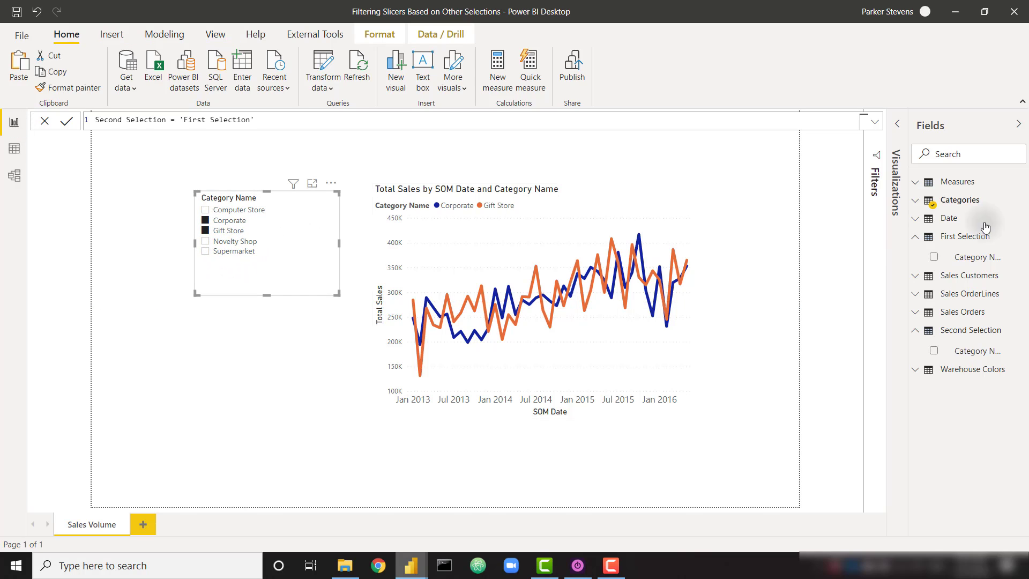
left_click(897, 124)
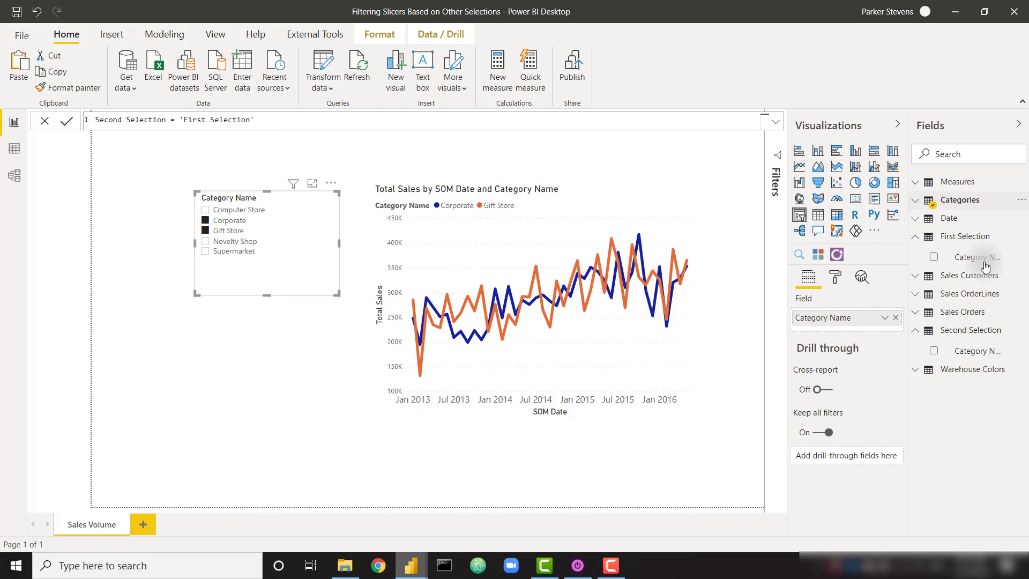
left_click_drag(988, 266, 838, 322)
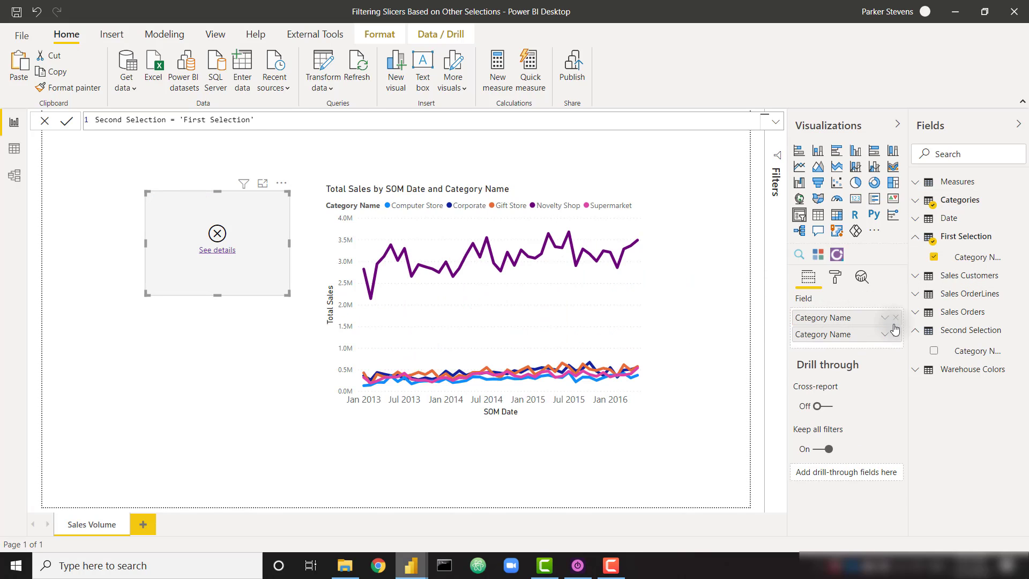
left_click_drag(214, 292, 209, 273)
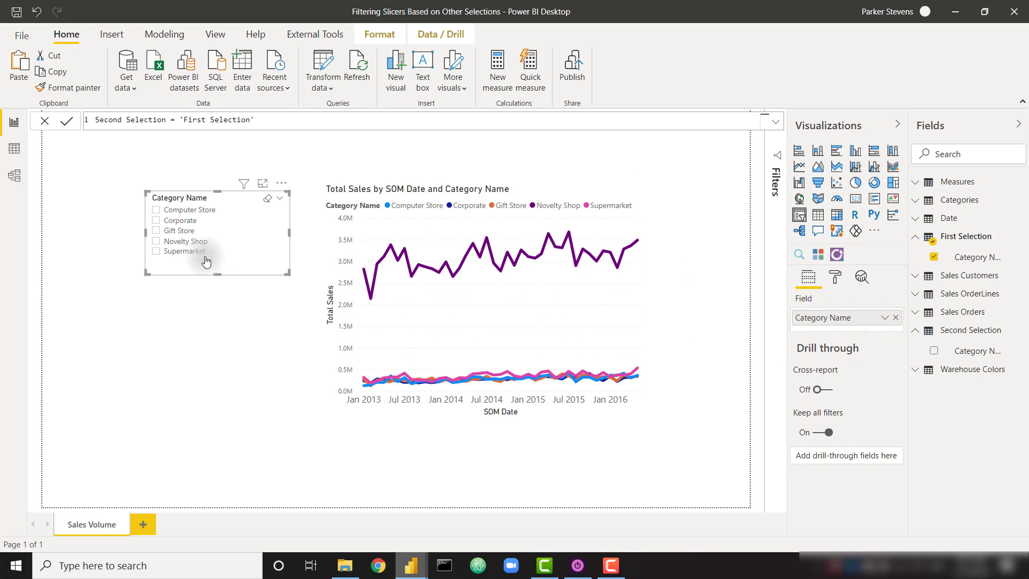
left_click(180, 221)
left_click(184, 232)
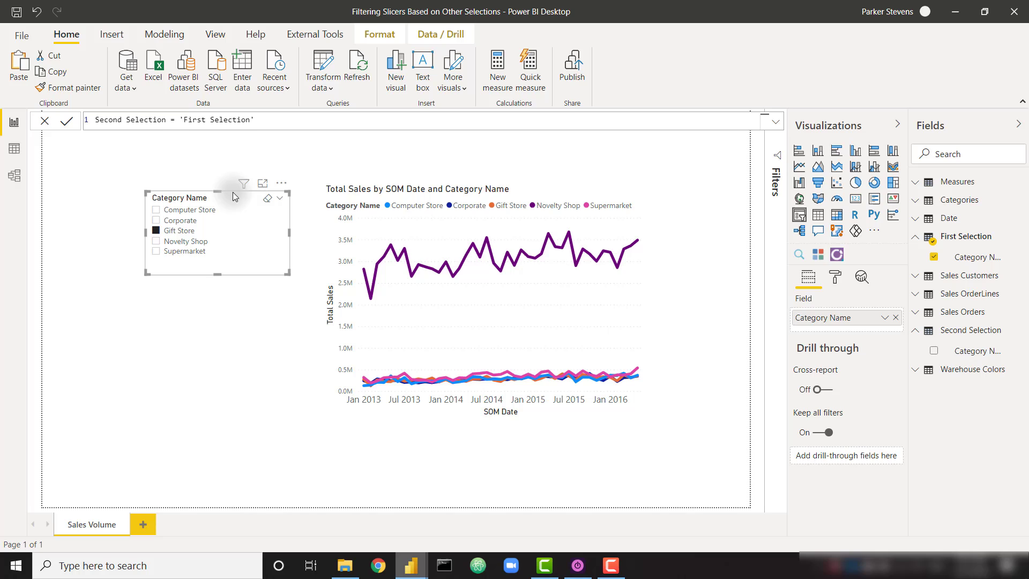
Turn on Single select in the slicer's Selection controls.
left_click(835, 276)
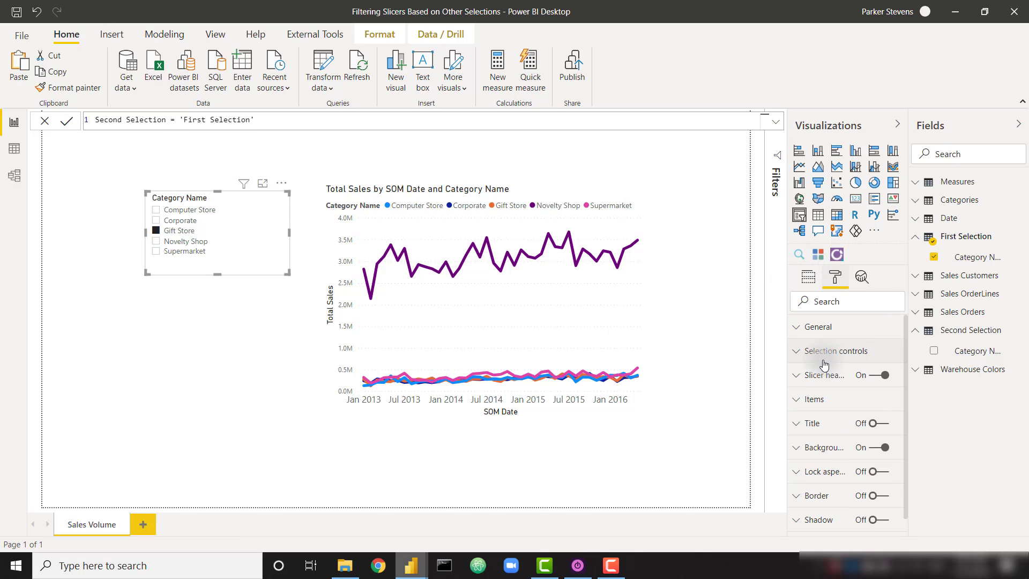
left_click(820, 354)
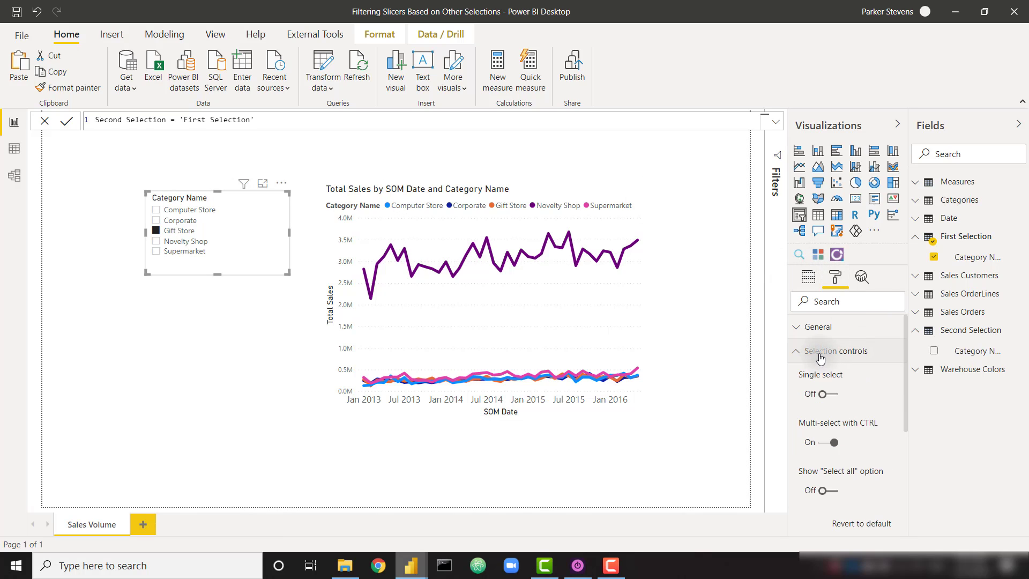
left_click(829, 395)
left_click(185, 222)
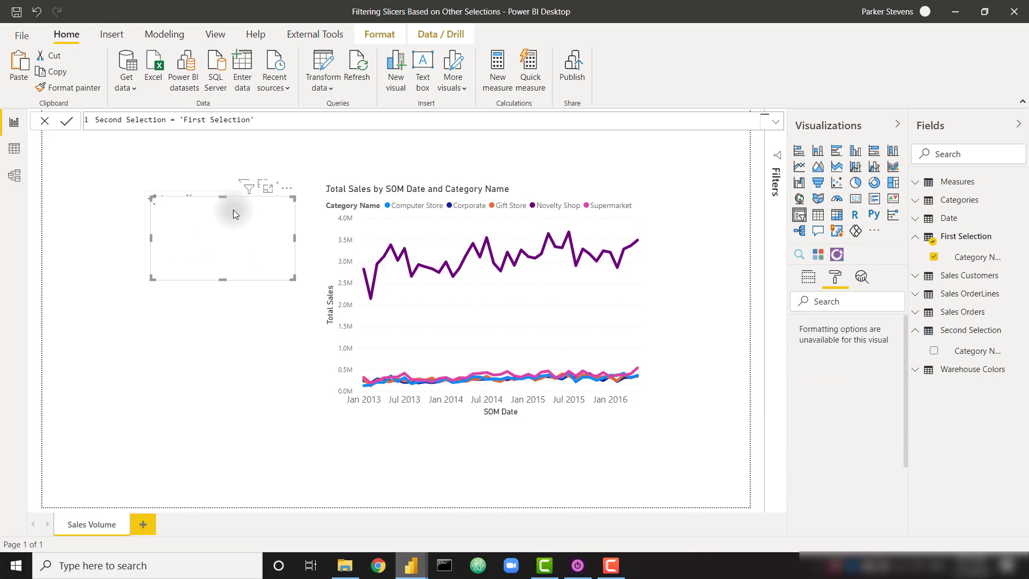
Duplicate the slicer below, base it on Second Selection's Category Name, and pick Corporate.
key("ctrl+c")
key("ctrl+v")
left_click_drag(234, 231, 226, 293)
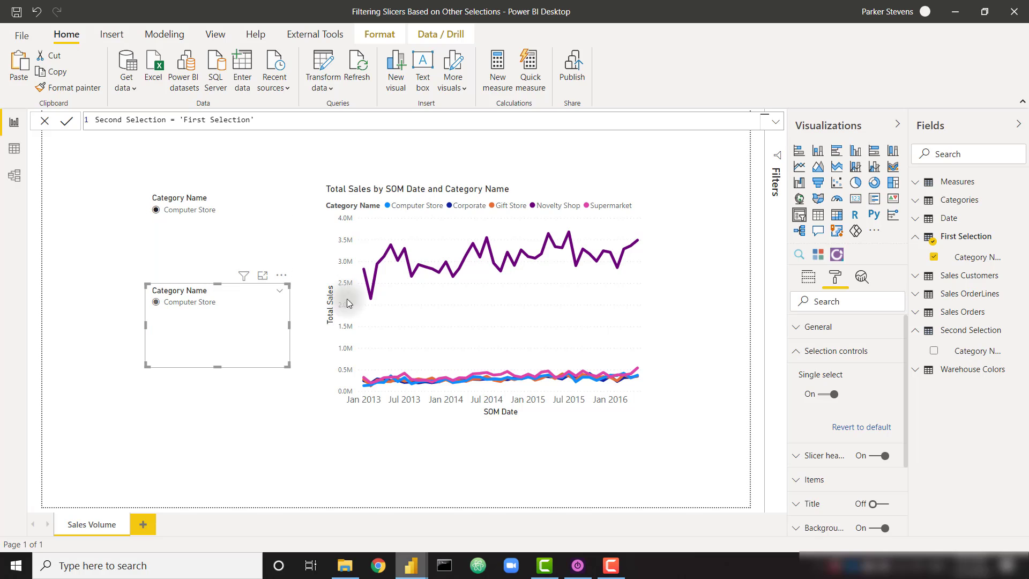
left_click(814, 278)
left_click_drag(977, 351, 878, 331)
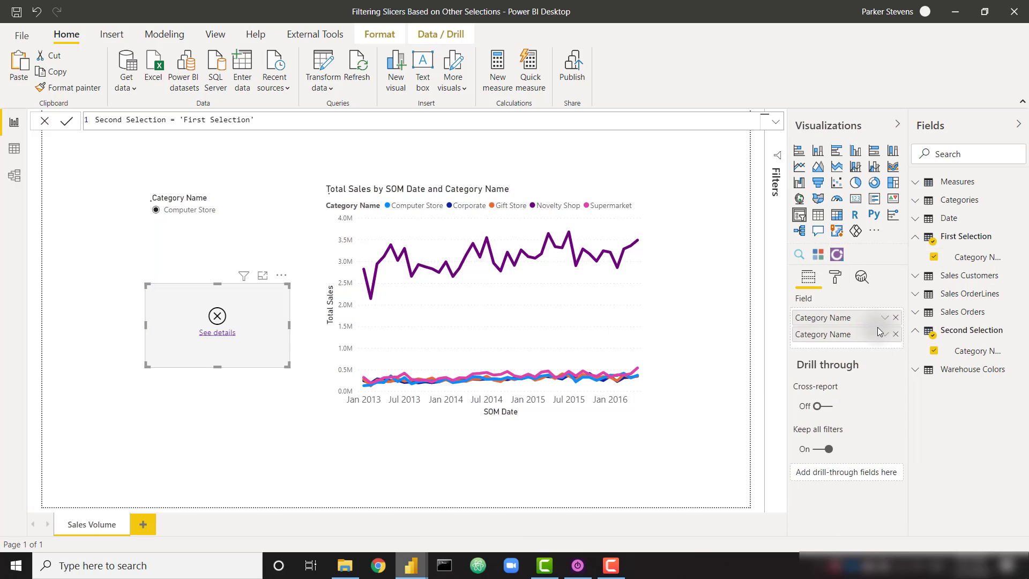
left_click(896, 317)
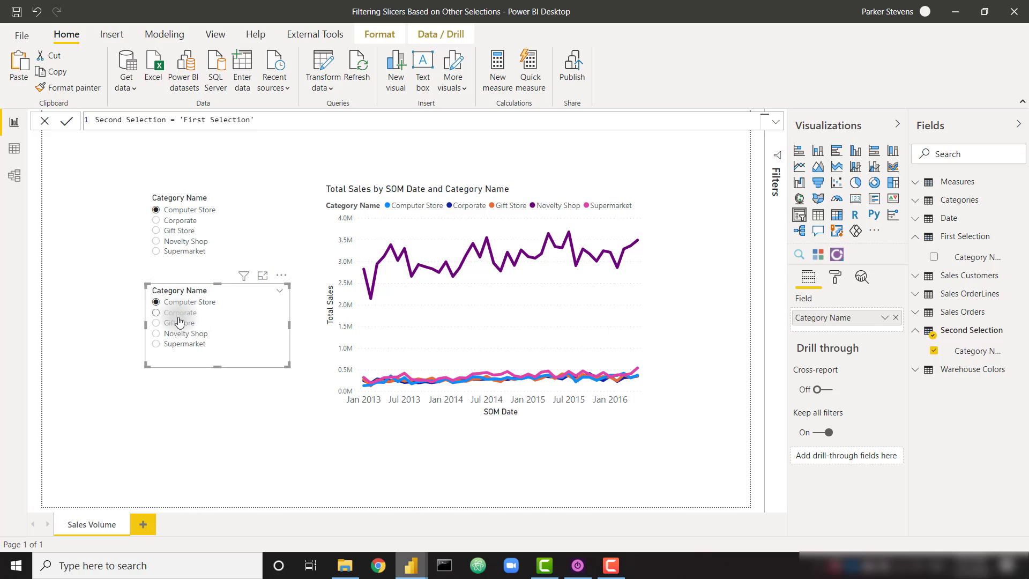
left_click(183, 333)
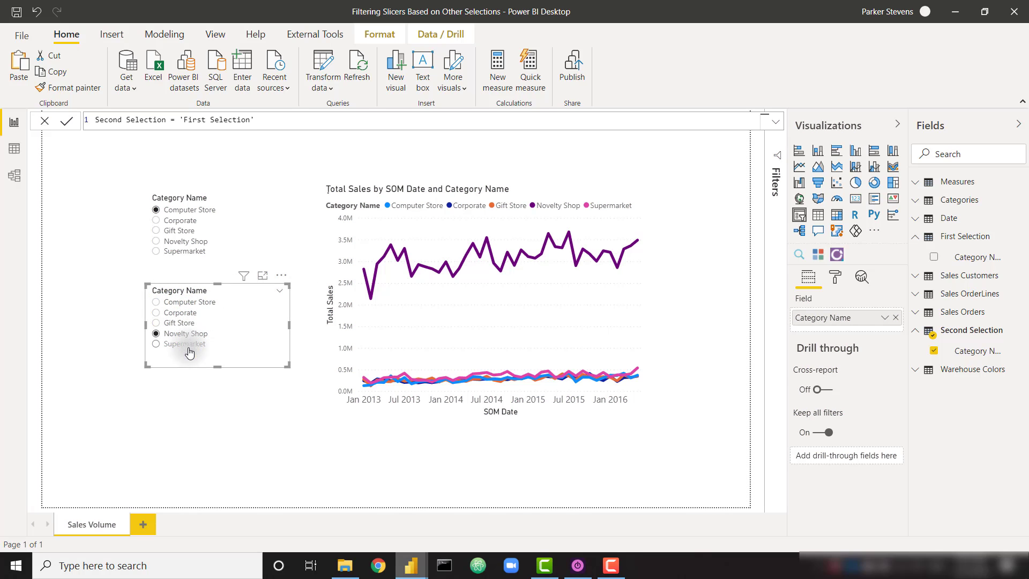
left_click(181, 231)
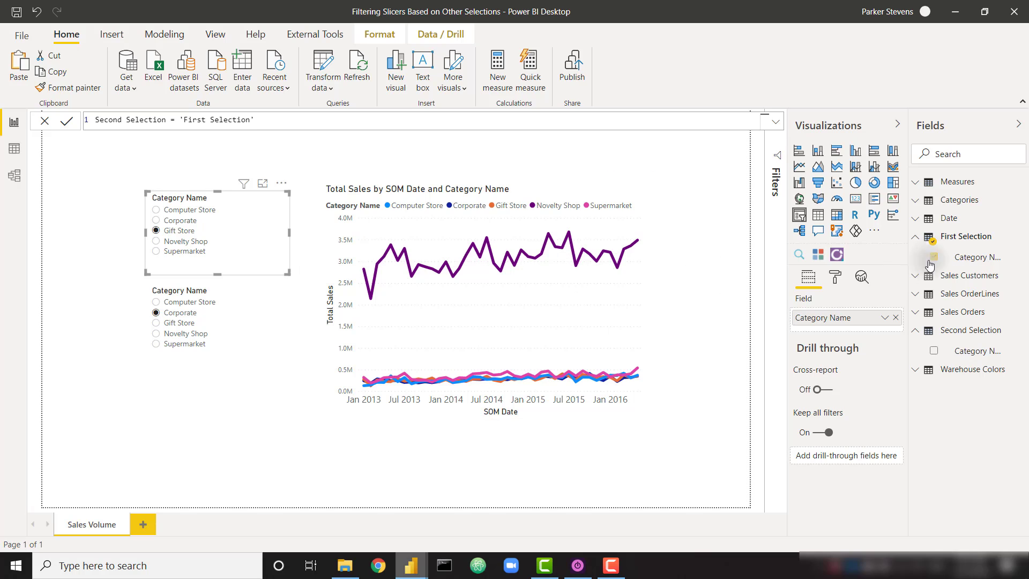
left_click(973, 182)
Start a new measure in Measures named Category Selection Filter.
right_click(974, 184)
key("Escape")
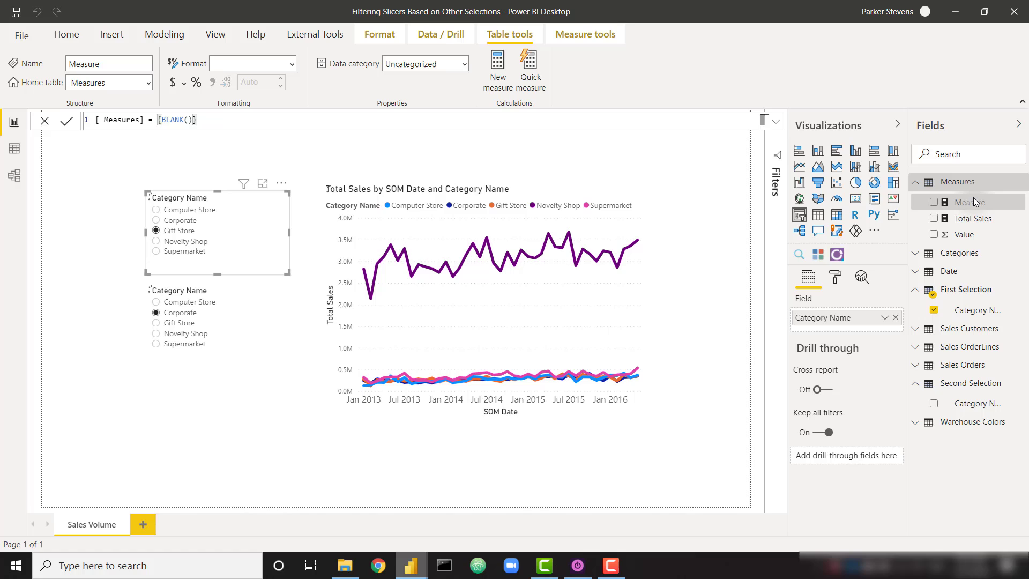
key("ctrl+a")
type("C")
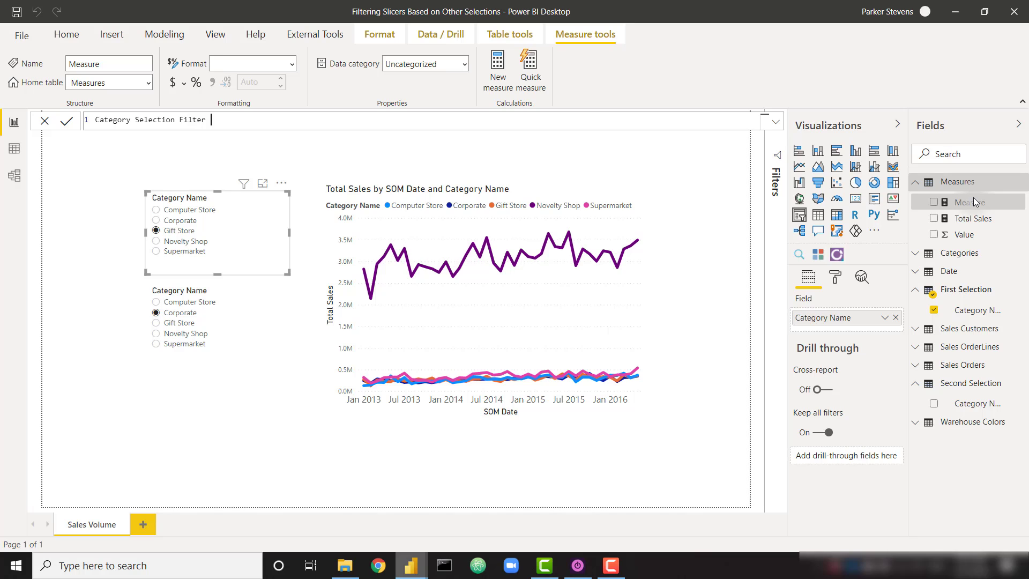
type("ategory Selection Filter =")
Write IF(SELECTEDVALUE of First Selection = SELECTEDVALUE of Second Selection category, 0, 1) as the formula.
key("shift+Return")
type("IF(")
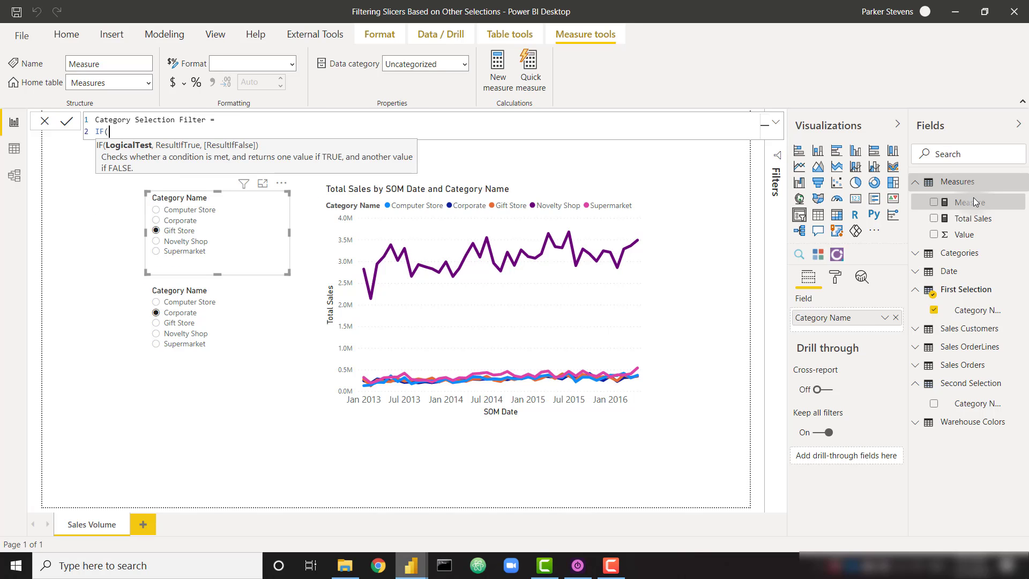
key("shift+Return")
type("SELE")
key("Down")
key("Down")
key("Down")
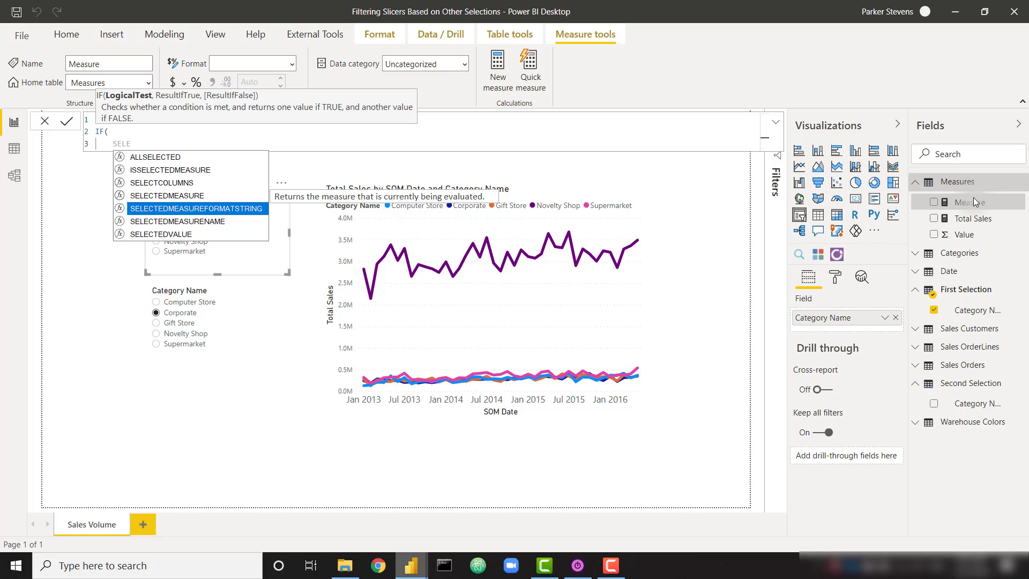
key("Tab")
type("'Fir")
key("Down")
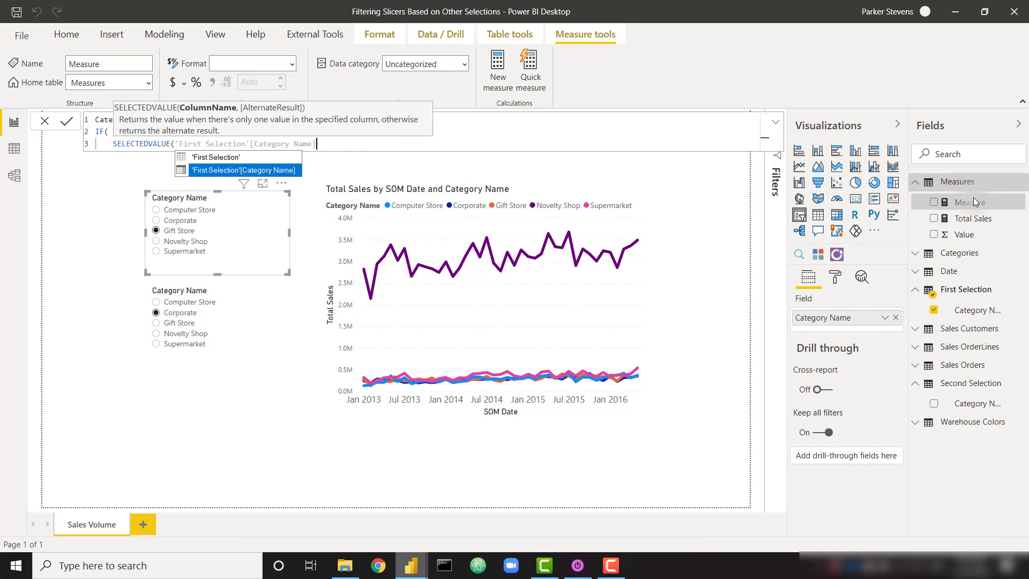
key("Tab")
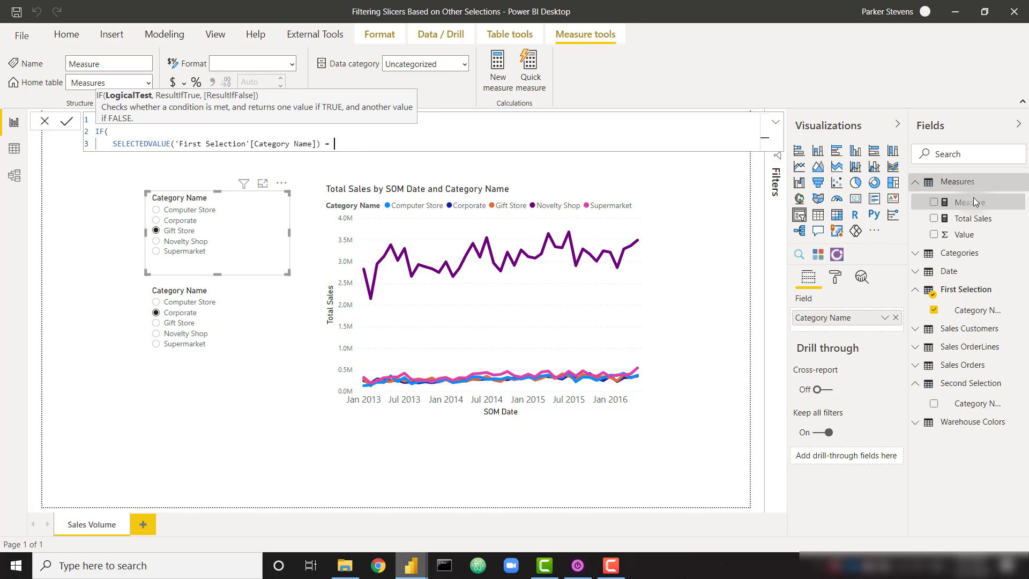
type("SELE")
key("Down")
key("Down")
key("Down")
key("Down")
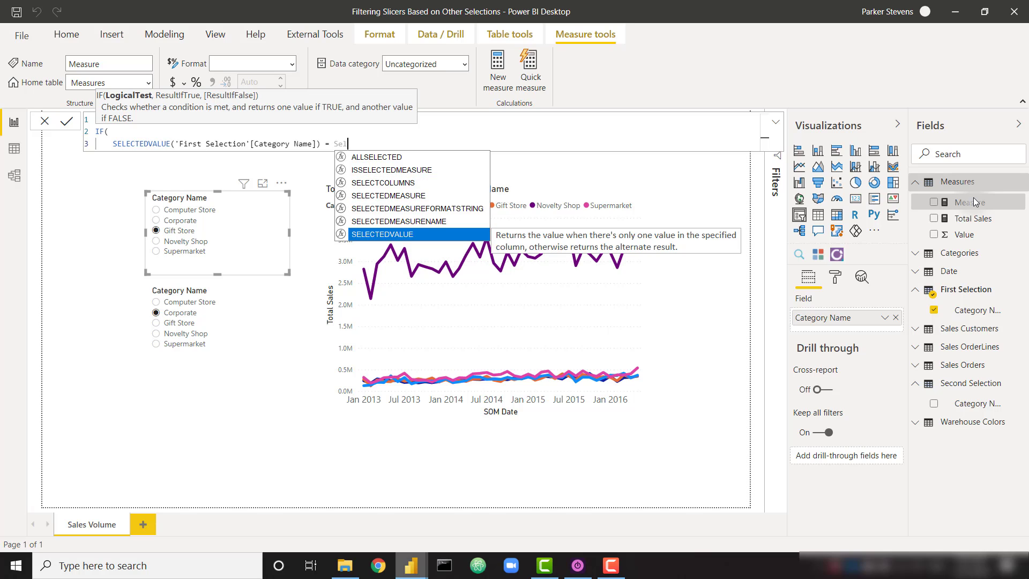
key("Tab")
type("sec")
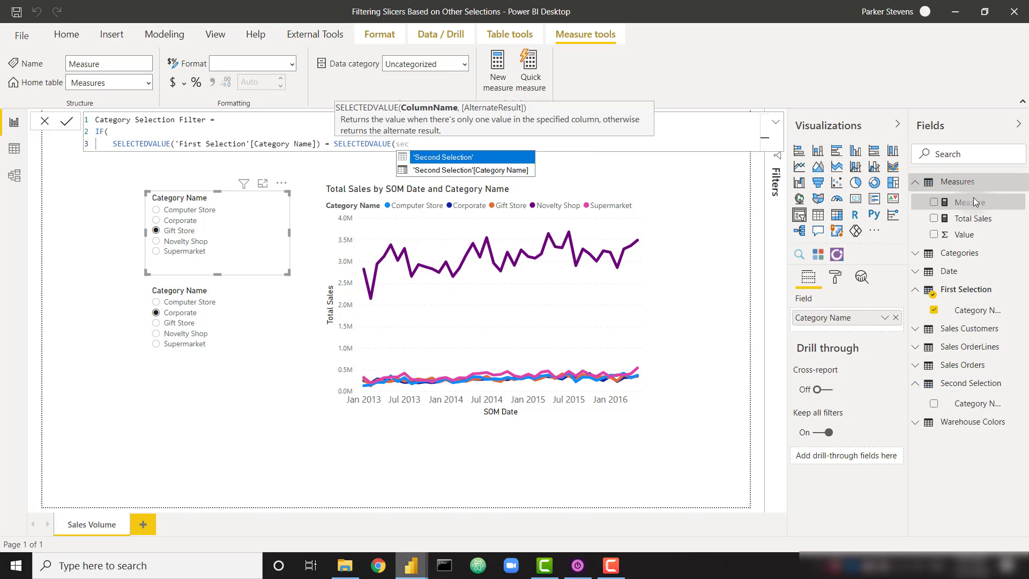
key("Tab")
type("),")
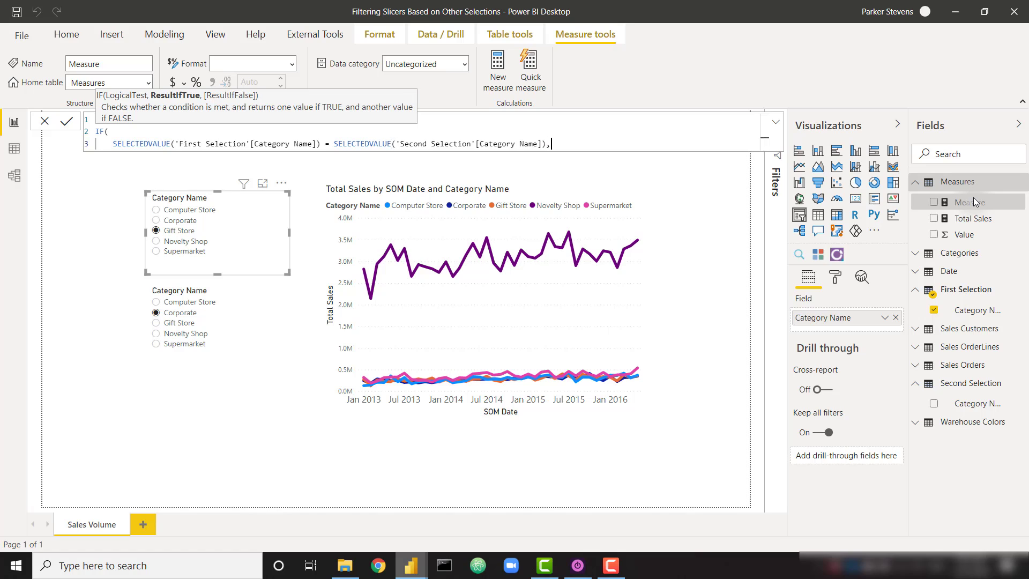
key("Return")
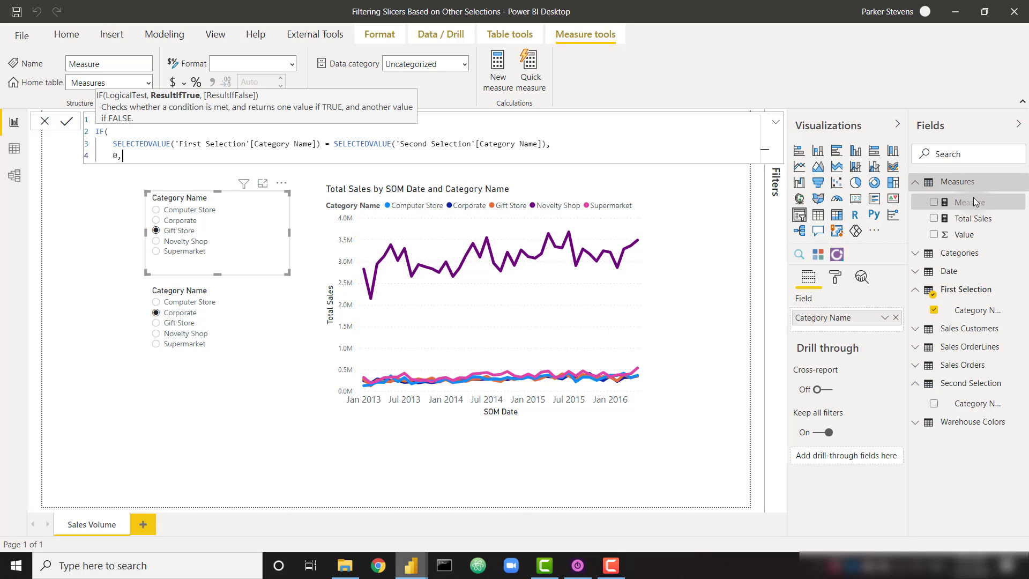
type("0,")
key("Return")
type("1")
key("Return")
type(")")
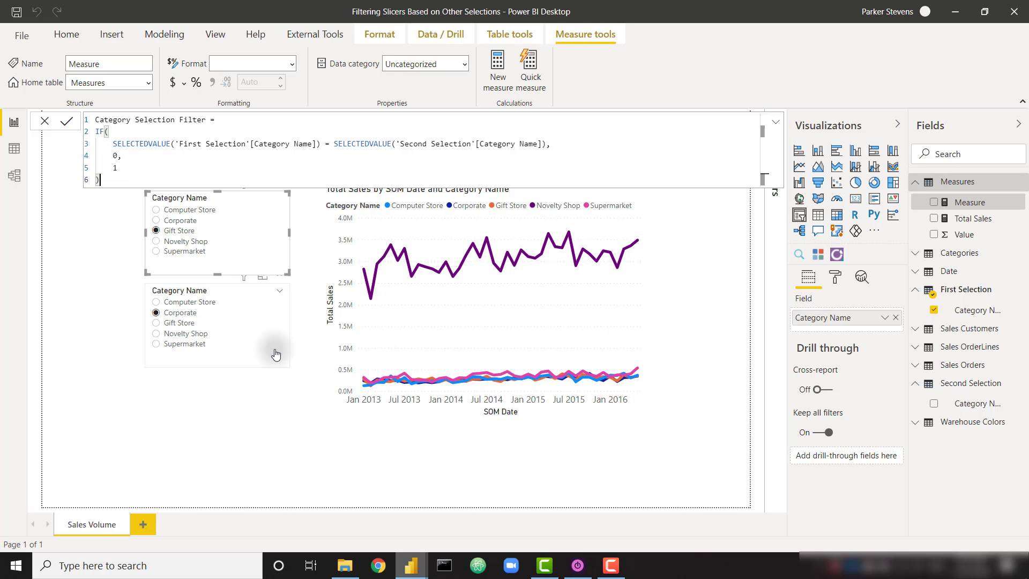
Commit the measure and filter the first slicer to Category Selection Filter is 1.
left_click(776, 121)
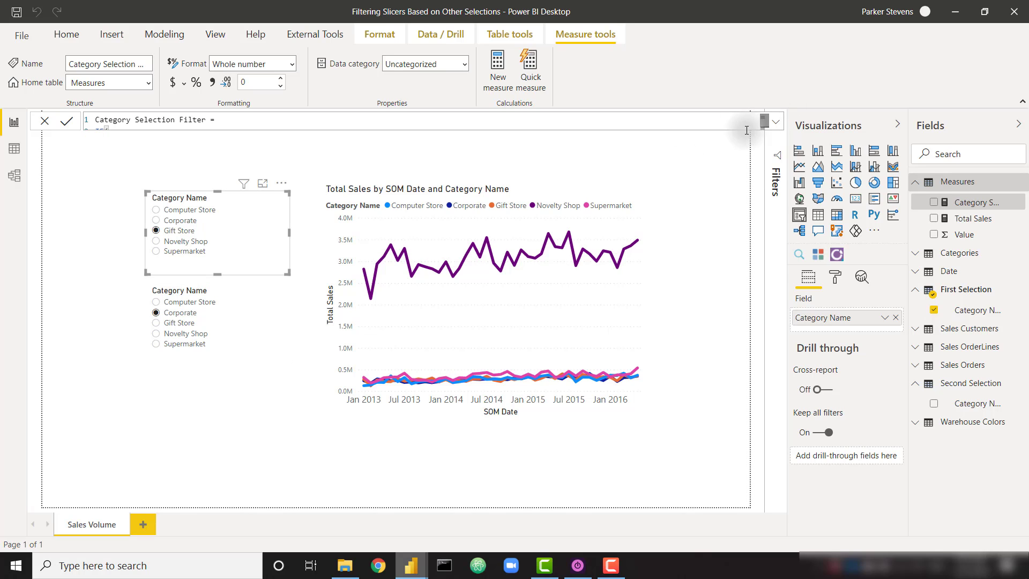
left_click(775, 154)
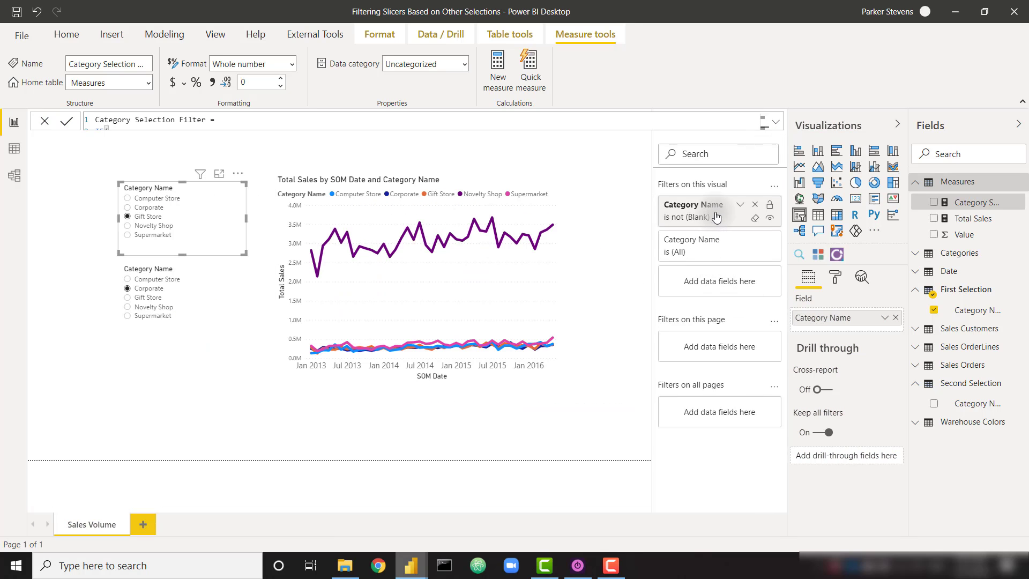
left_click(755, 204)
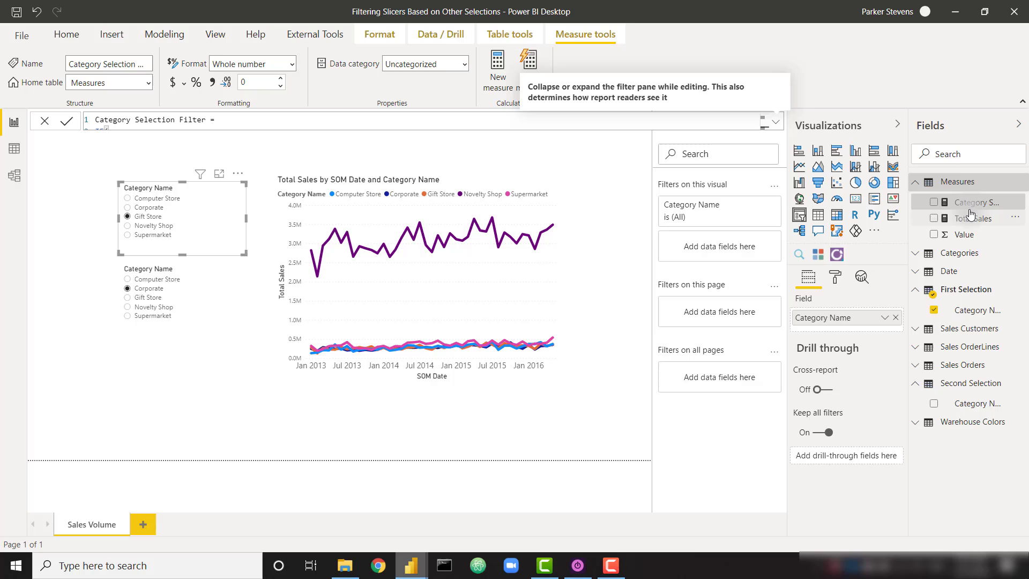
left_click_drag(978, 206, 707, 250)
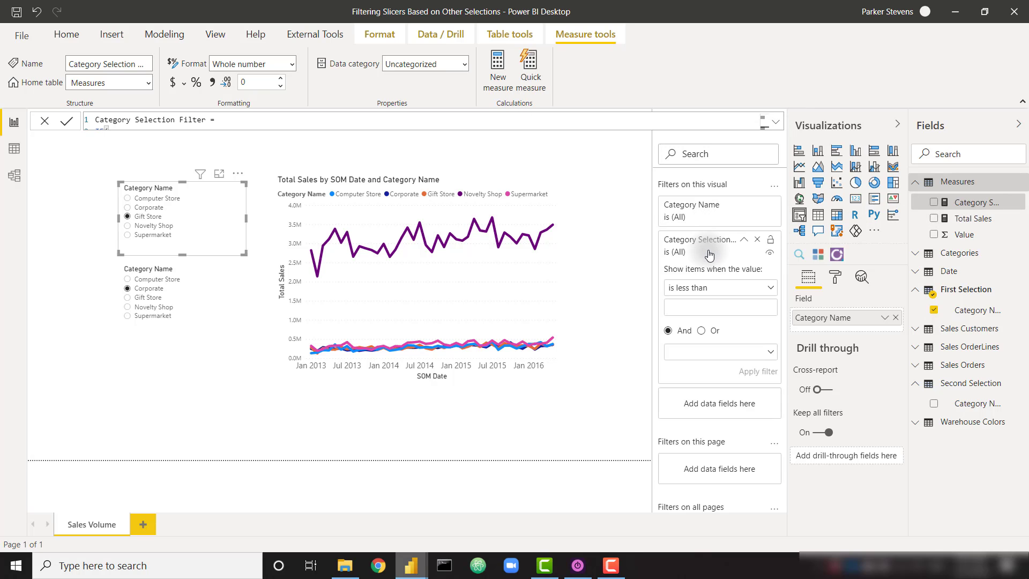
left_click(725, 293)
left_click(697, 374)
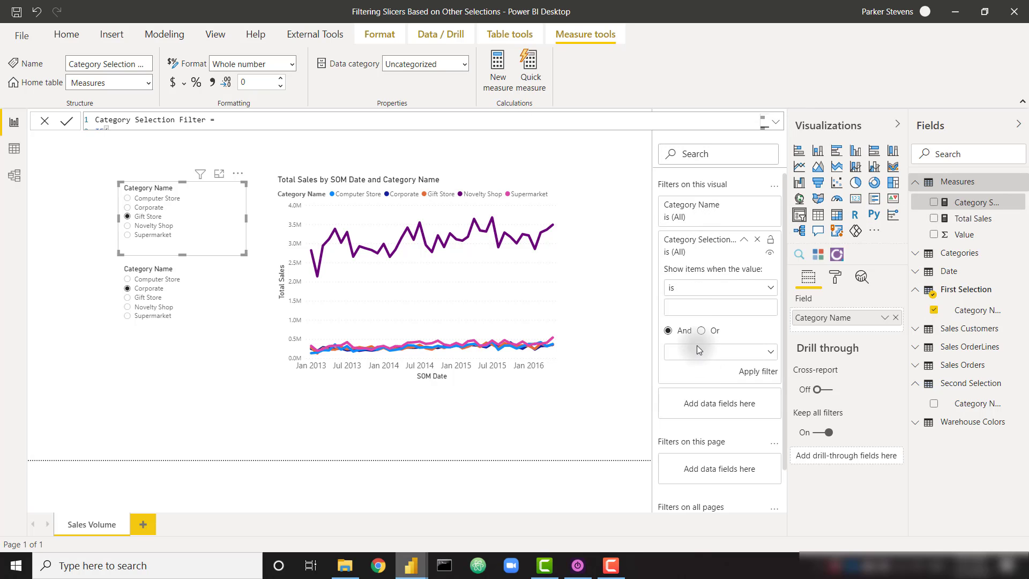
left_click(696, 309)
type("1")
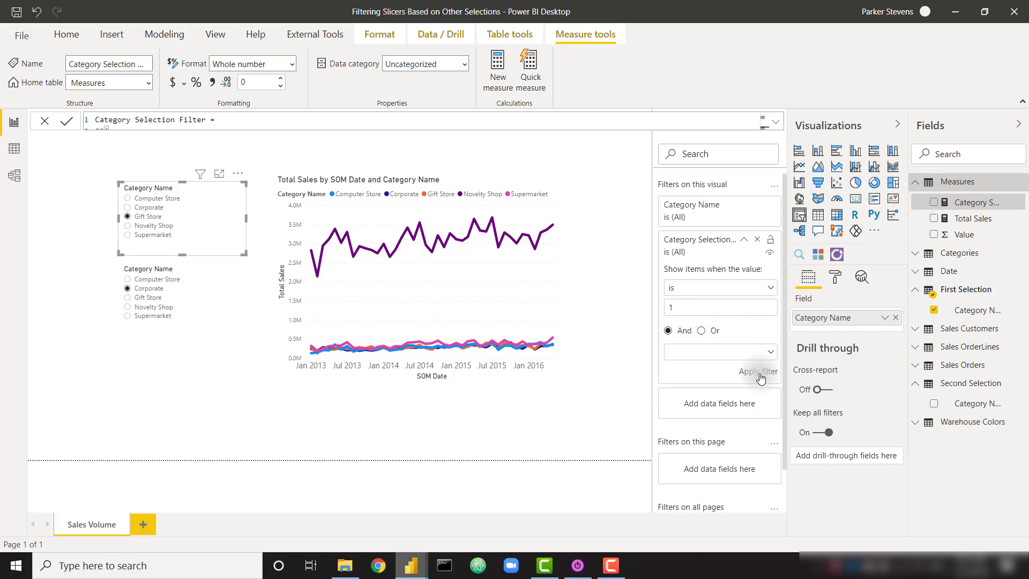
left_click(758, 371)
Replace the second slicer's not-blank filter with Category Selection Filter is 1.
left_click(219, 273)
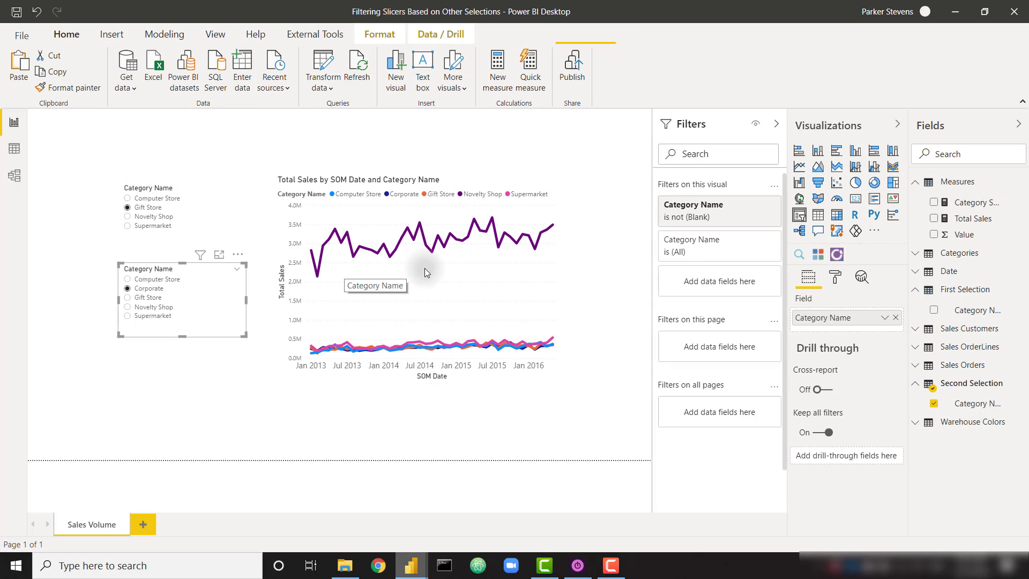
left_click(767, 204)
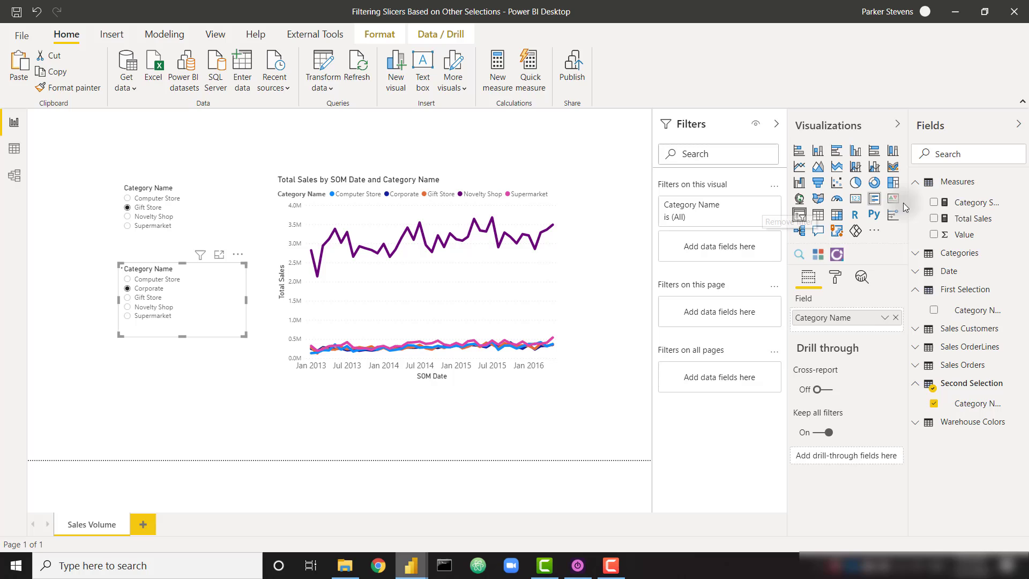
left_click_drag(968, 203, 689, 242)
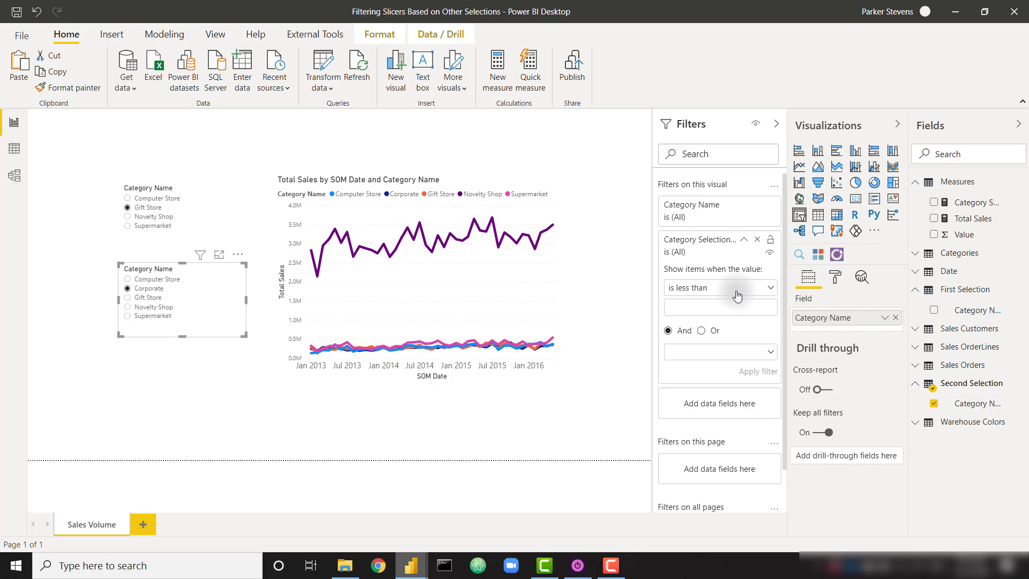
left_click(732, 287)
left_click(696, 369)
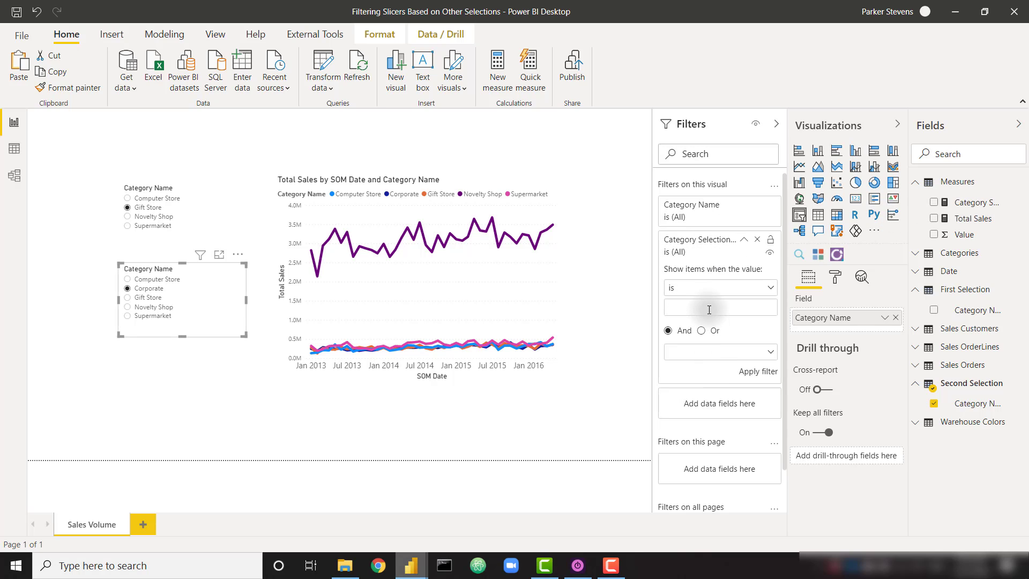
type("1")
left_click(758, 371)
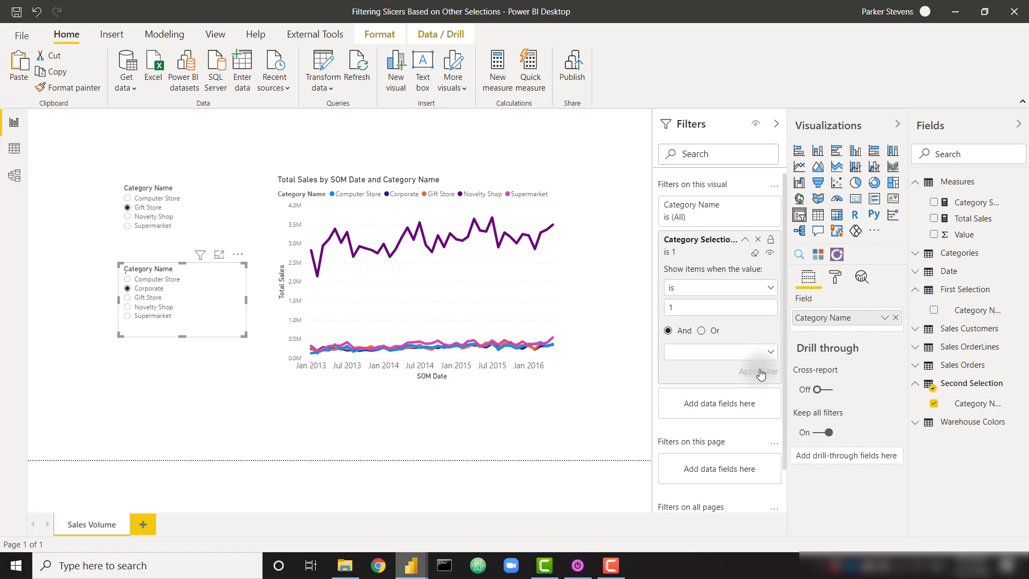
Test the slicers with Computer Store and Novelty Shop, nudging the second slicer lower.
left_click(143, 279)
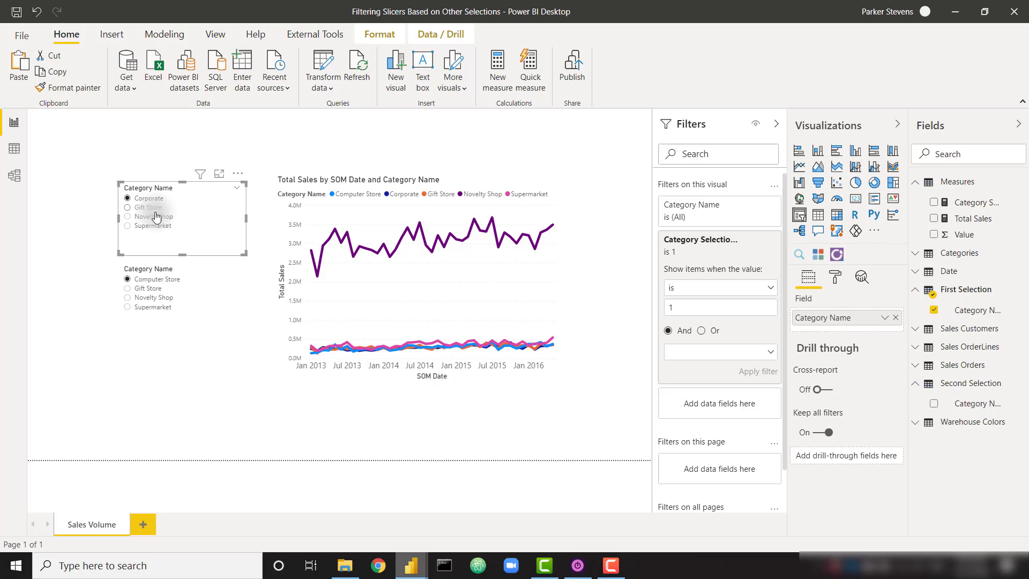
left_click(154, 216)
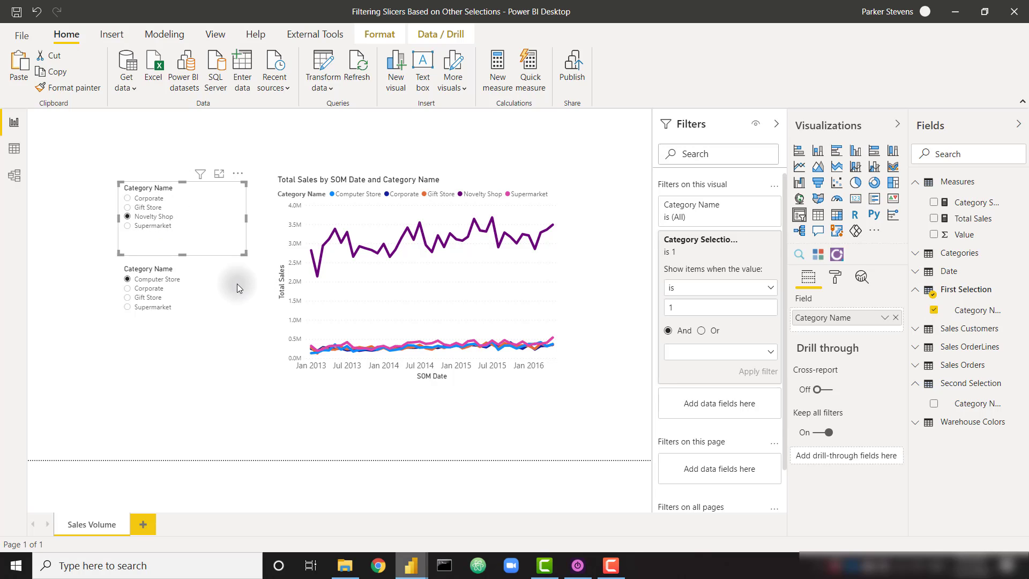
left_click_drag(204, 269, 204, 285)
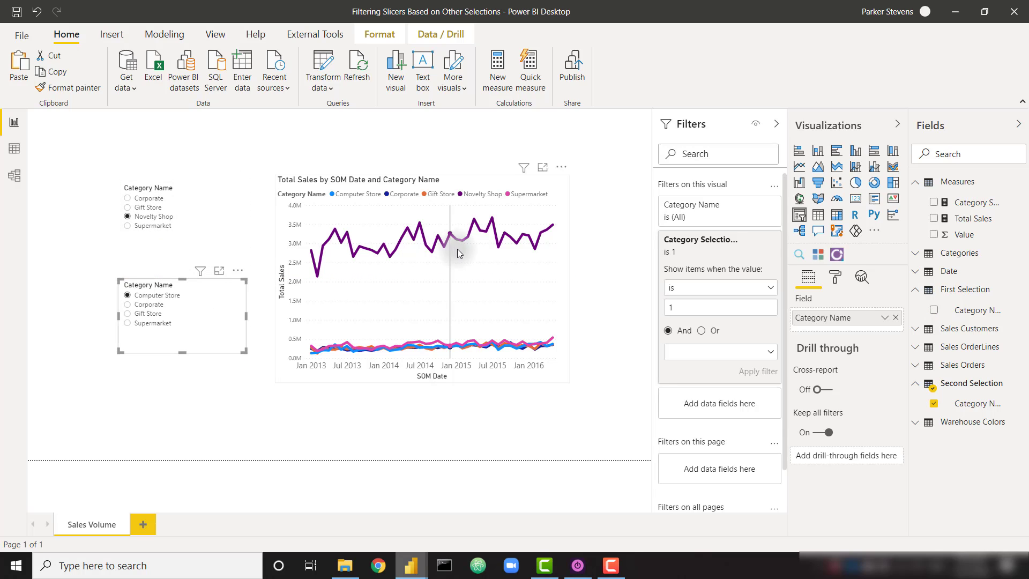
left_click(512, 200)
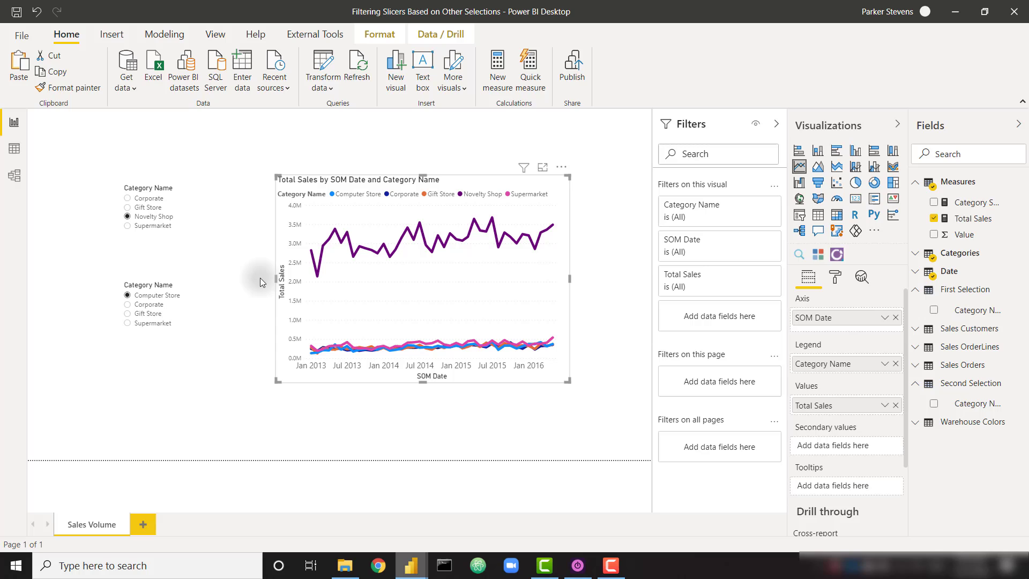
Begin the Sales (Category Comparison) measure as CALCULATE([Total Sales], FILTER(Categories, ...)).
right_click(962, 189)
key("Escape")
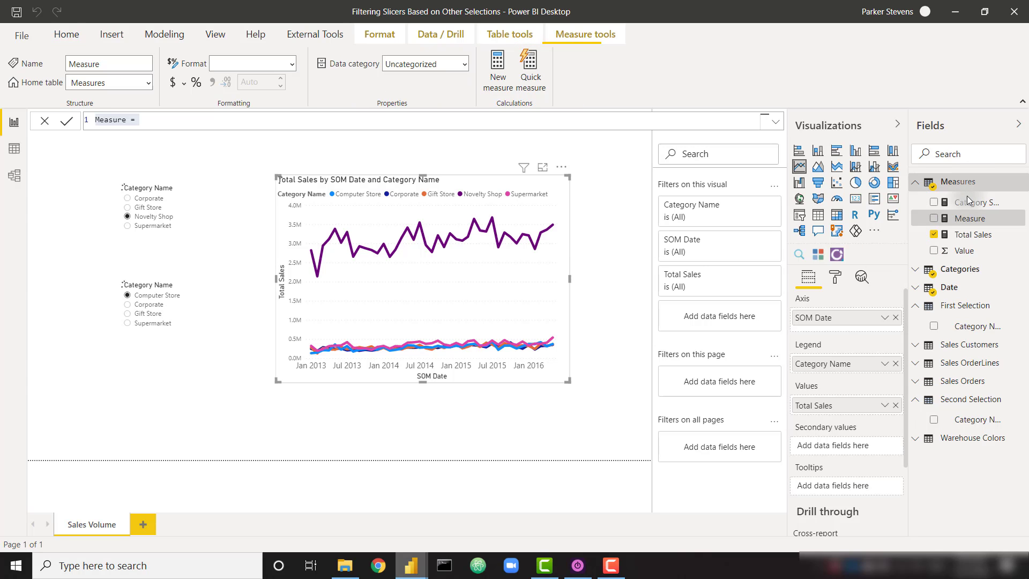
type("Sales (Category Comparison")
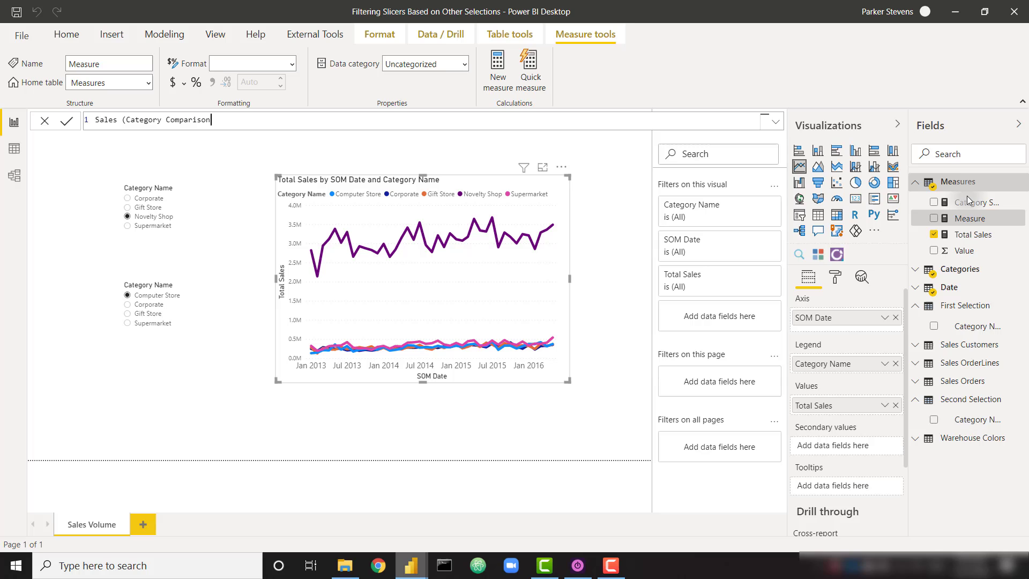
key("shift+Return")
type("ca")
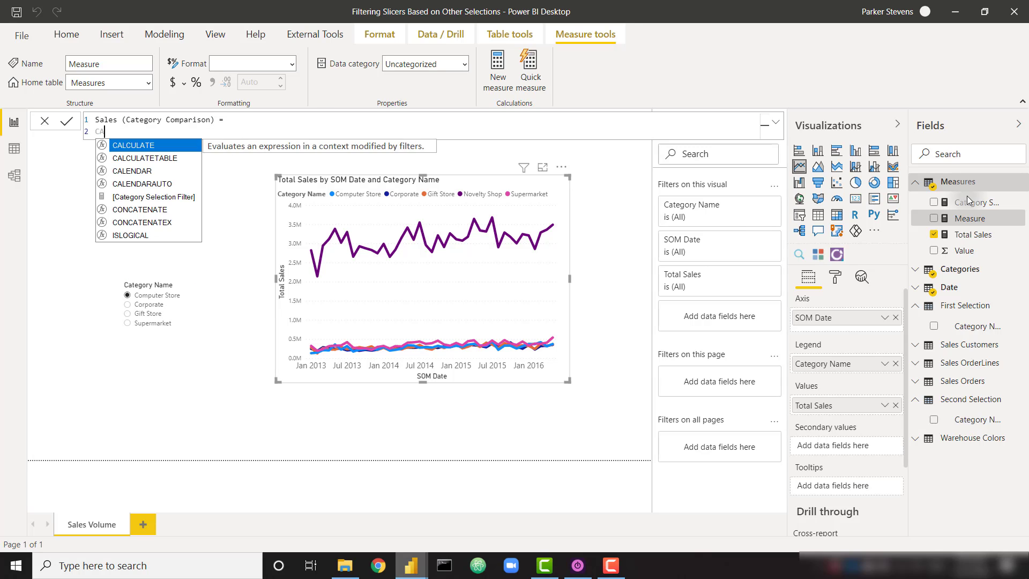
key("Tab")
key("shift+Return")
type("t")
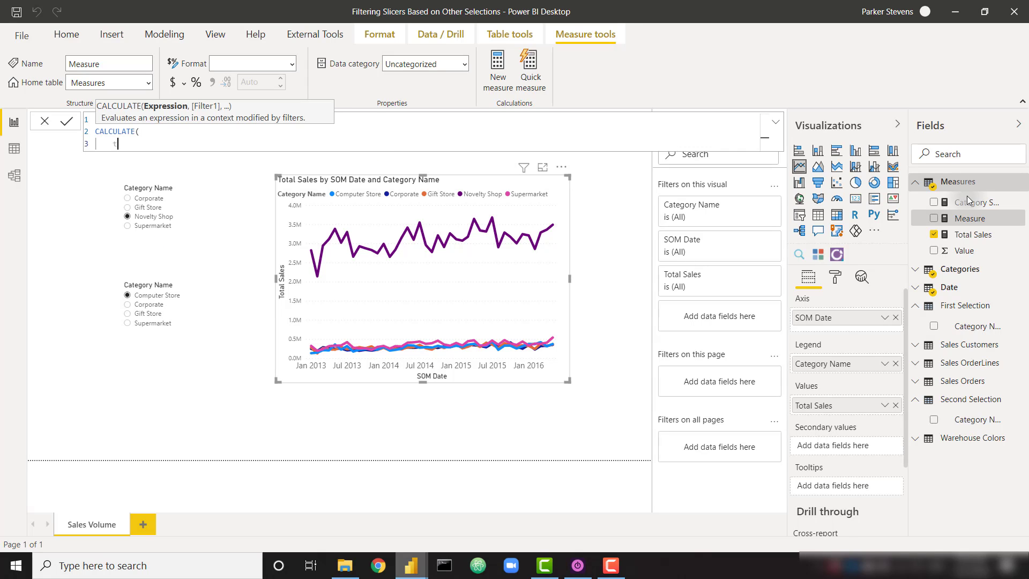
type("tot")
key("Tab")
type(",")
key("shift+Return")
type("Filt")
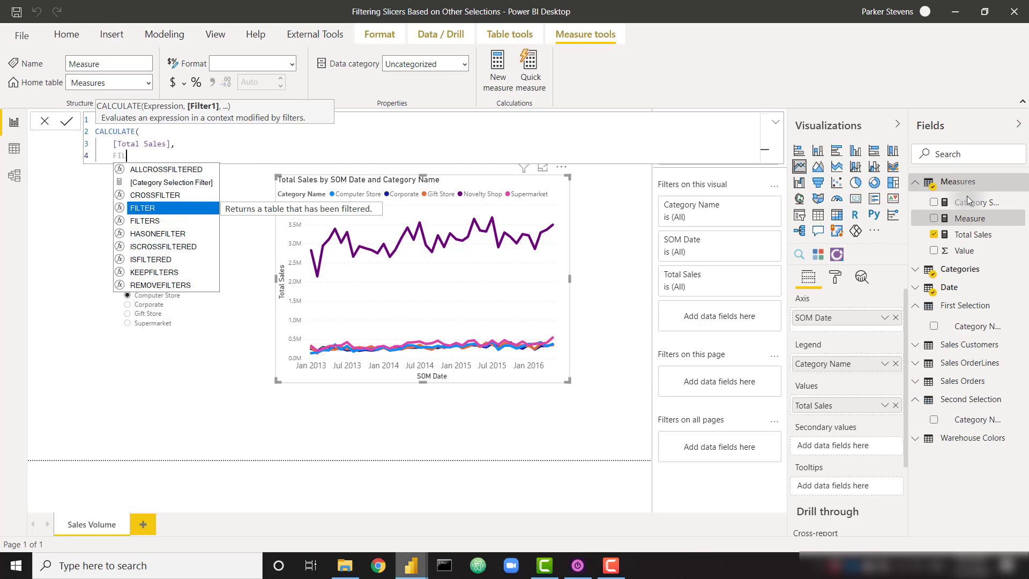
key("Tab")
key("shift+Return")
type("c")
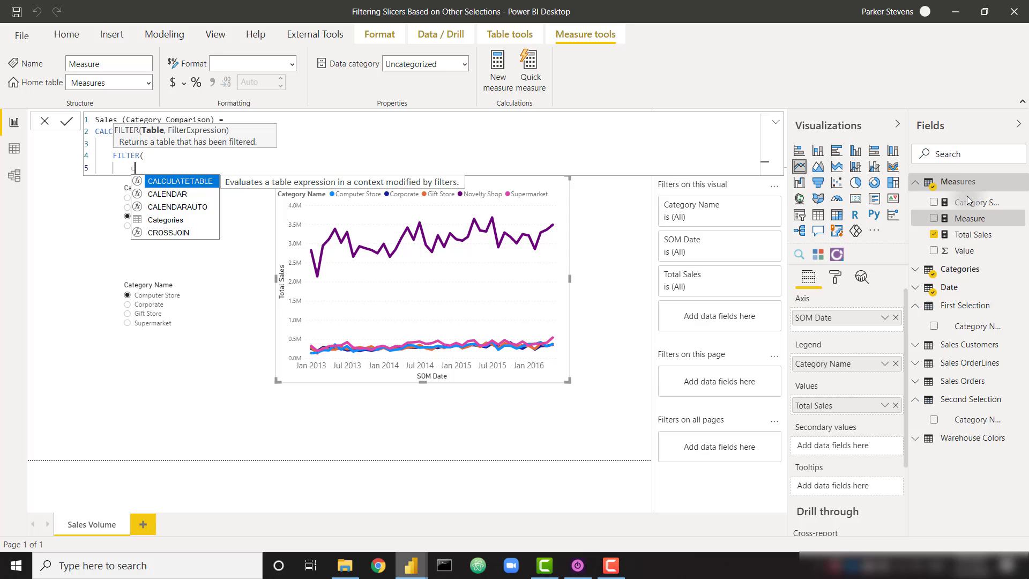
key("Down")
key("Down")
key("Down")
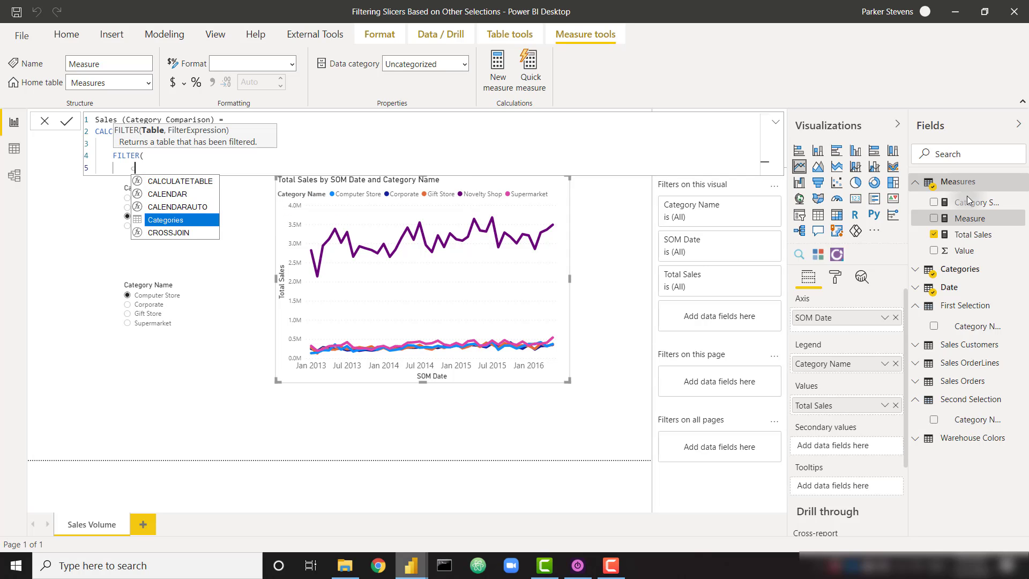
key("Tab")
Add the condition Categories[Category Name] IN both selections' SELECTEDVALUE, close the formula and commit.
type(",")
key("shift+Return")
type("ca")
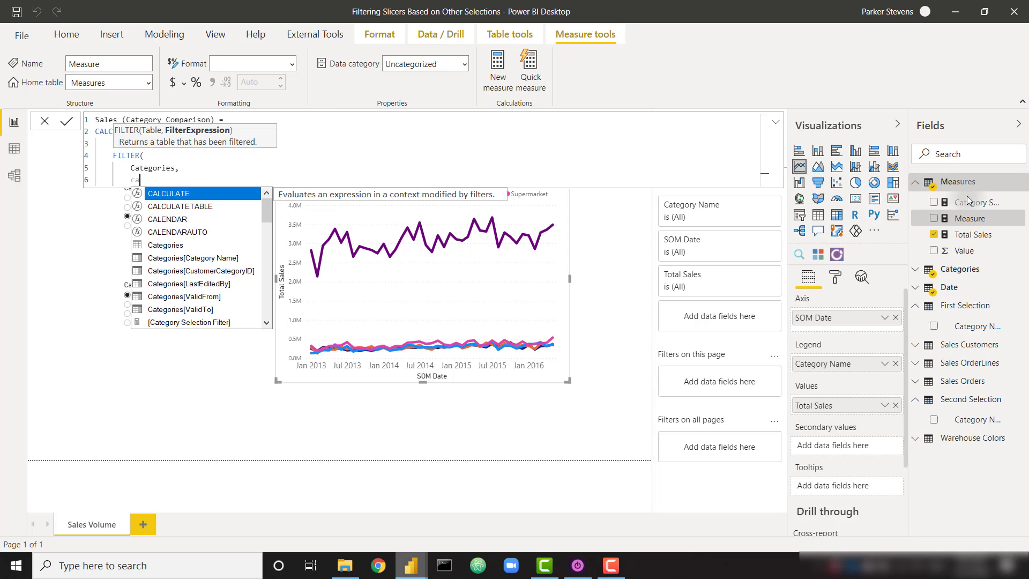
type("t")
key("Down")
key("Tab")
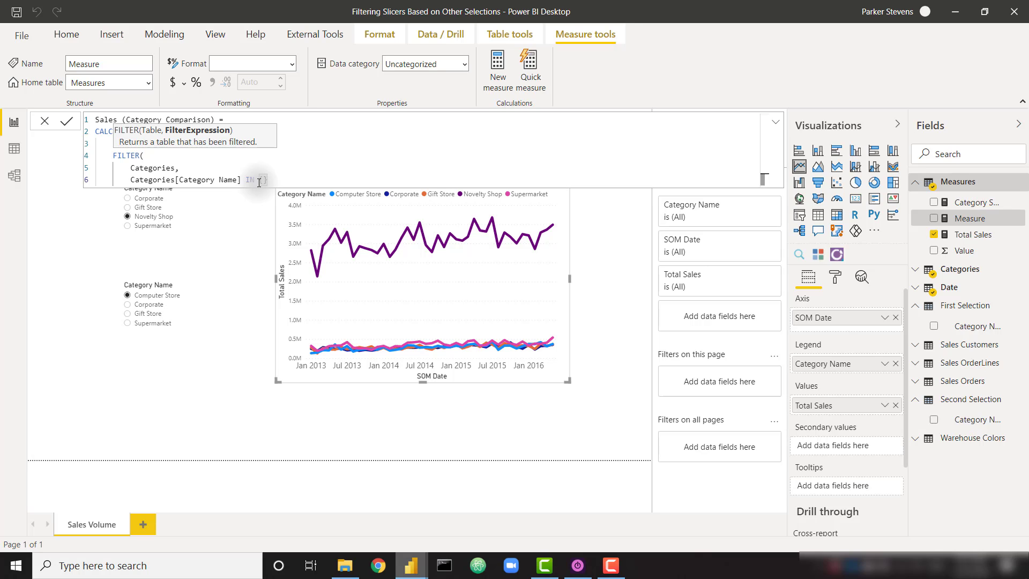
type("SELECTEDVALUE(")
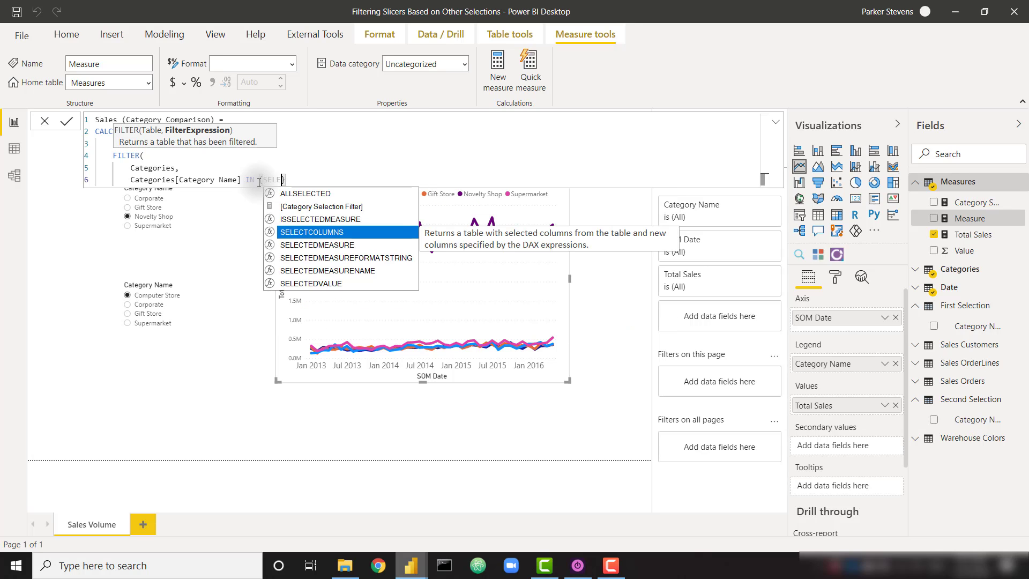
type("'Fir")
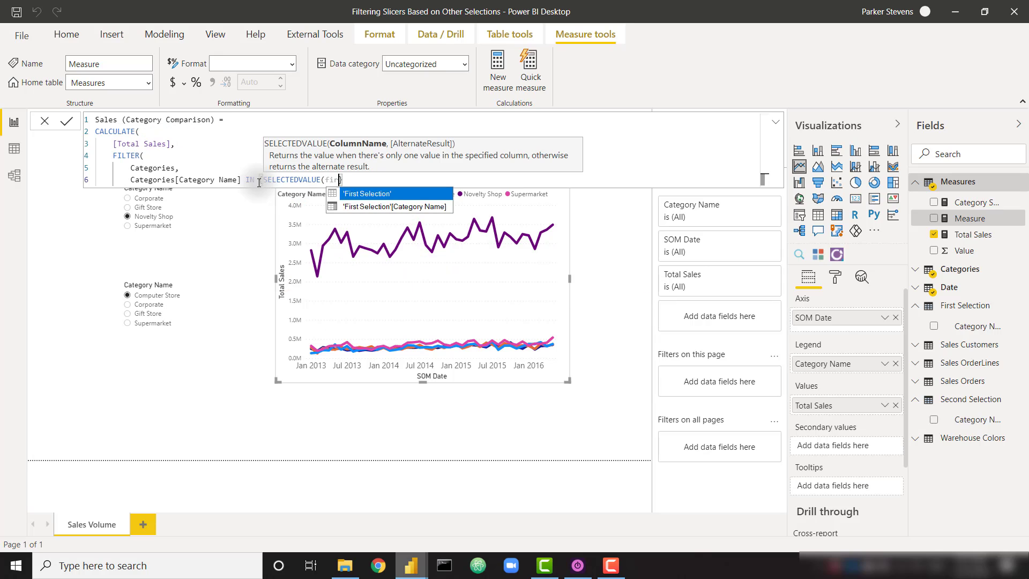
key("Tab")
type(")")
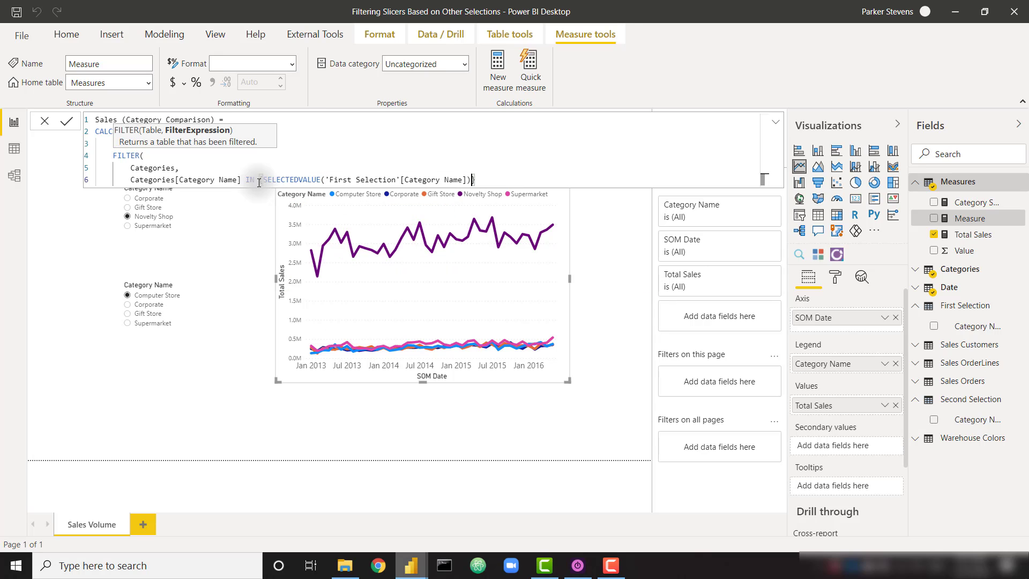
type(", SELECTEDVALUE(")
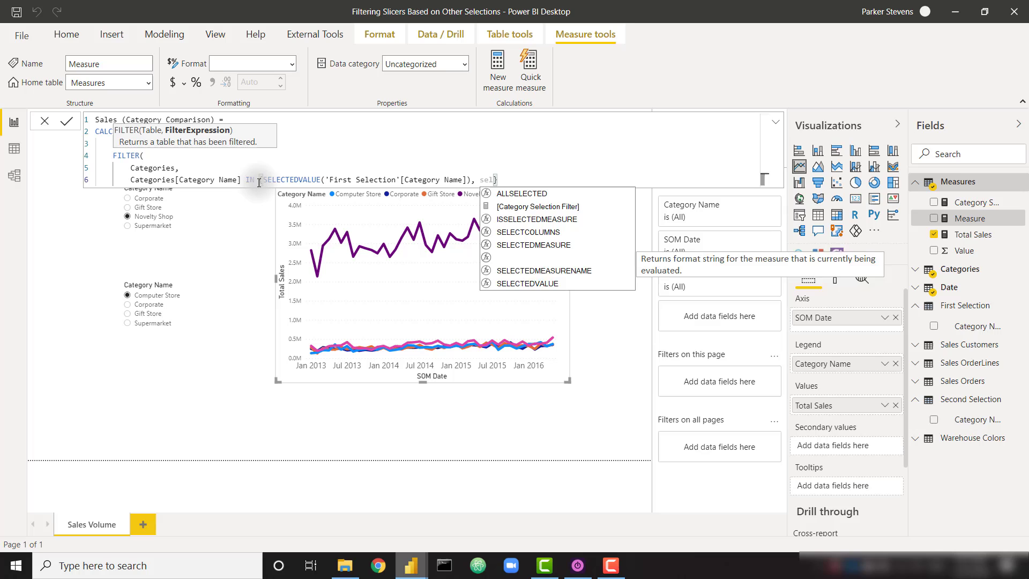
type("'Sec")
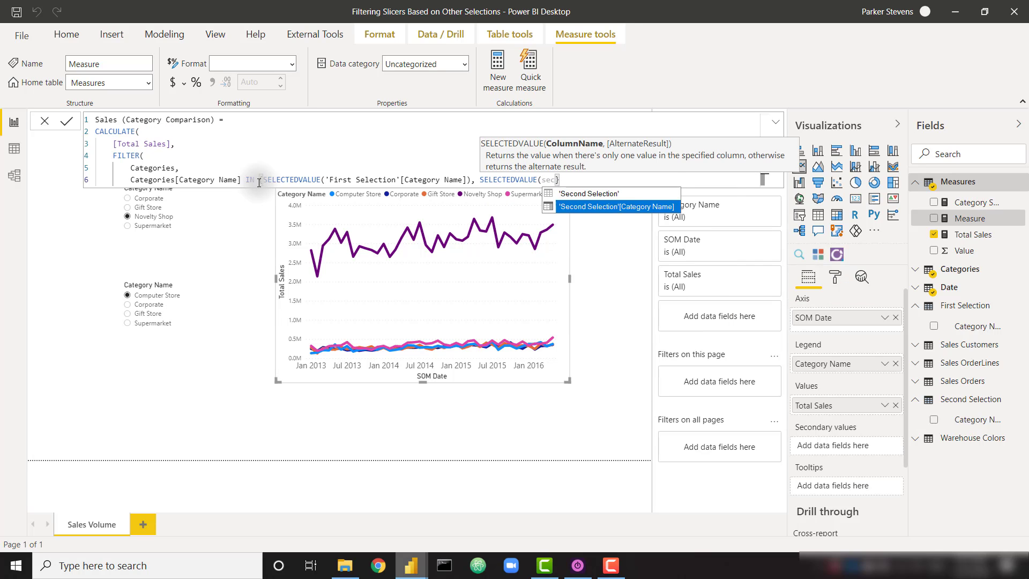
key("Tab")
type(")")
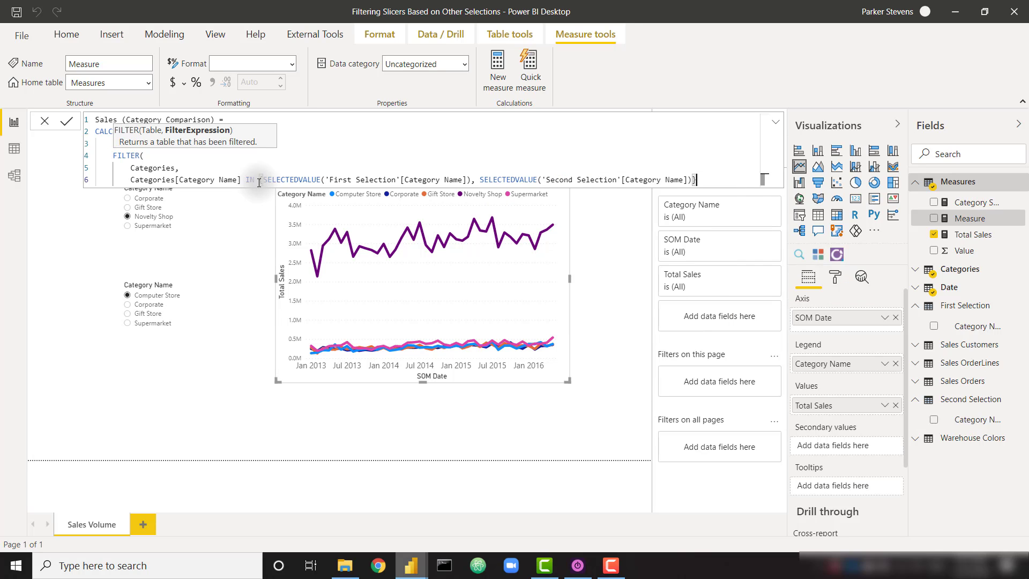
key("shift+Return")
type(")")
key("shift+Return")
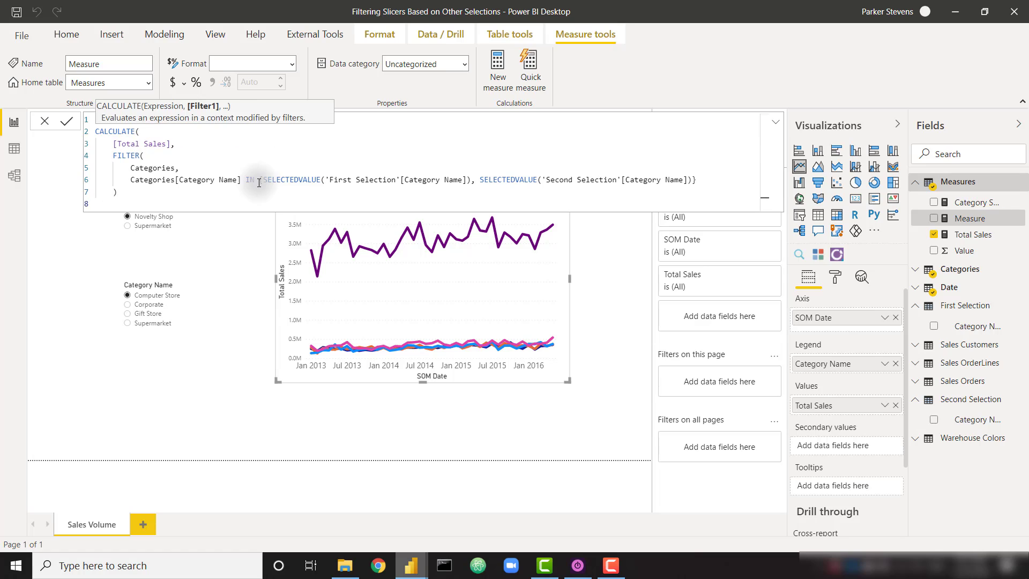
type(")")
key("Return")
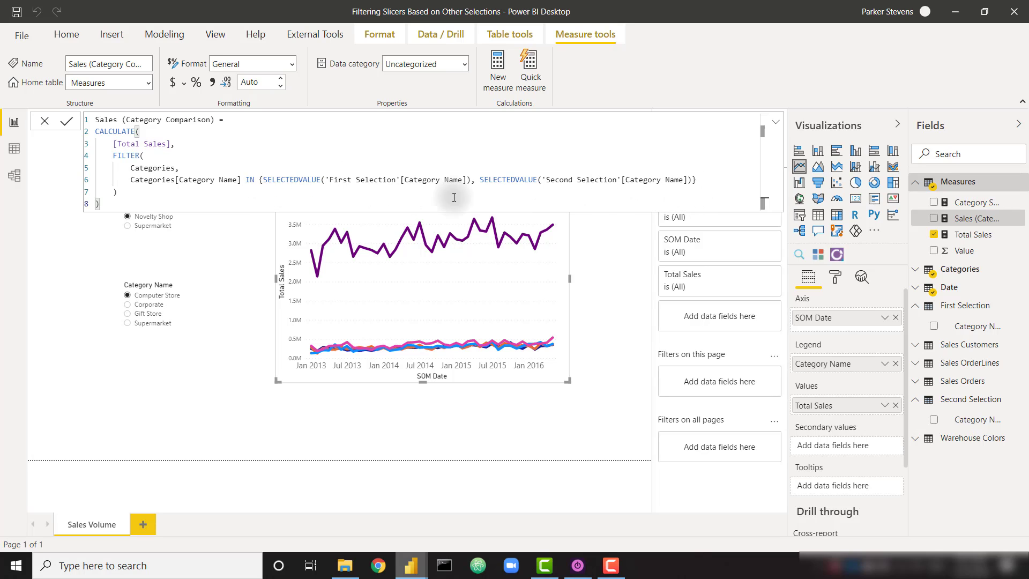
Plot Sales (Category Comparison) in the line chart, comparing Gift Store in the first slicer against Supermarket in the second.
left_click(776, 121)
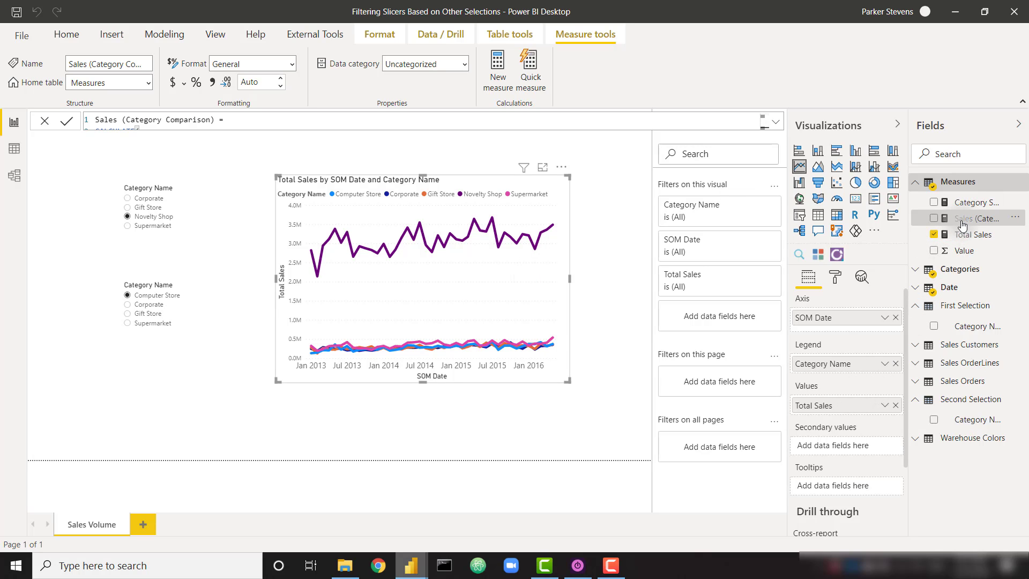
left_click_drag(961, 225, 836, 405)
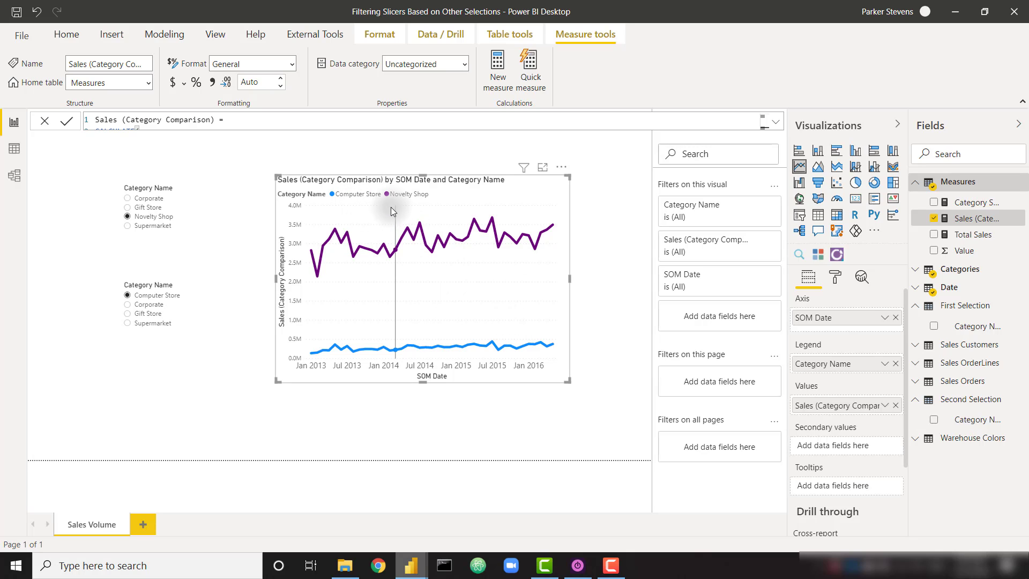
left_click(154, 305)
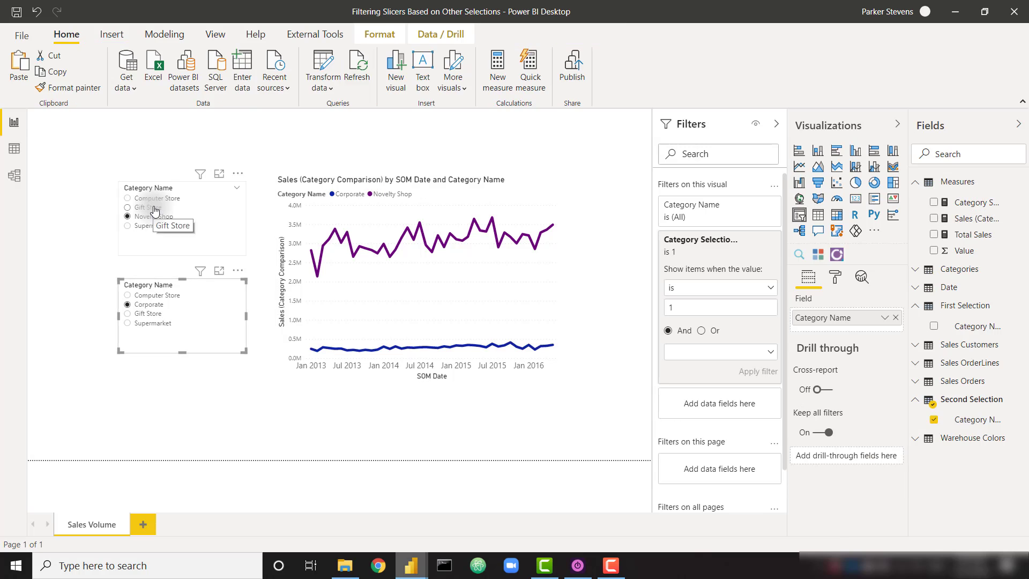
left_click(154, 207)
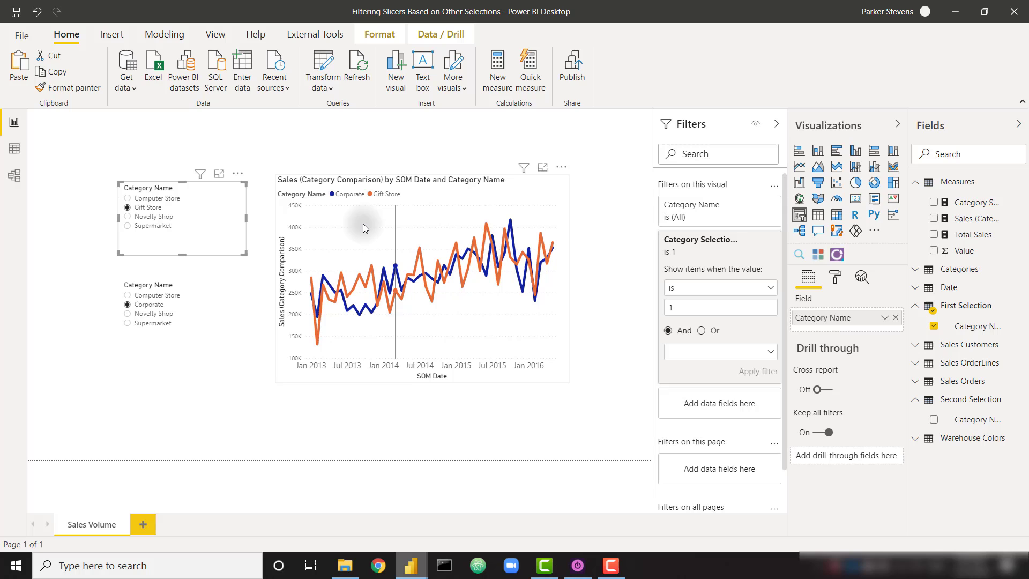
left_click(155, 324)
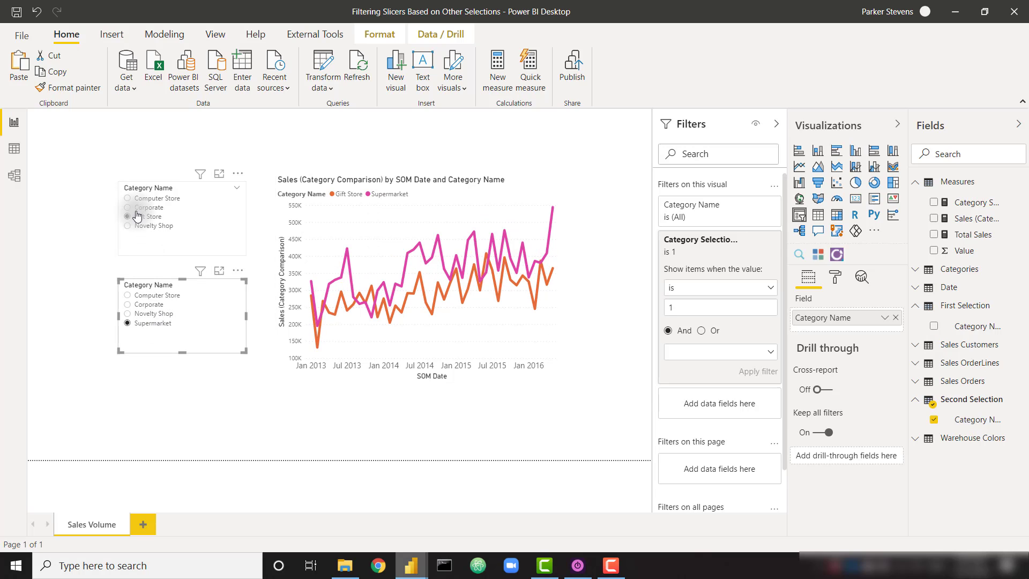